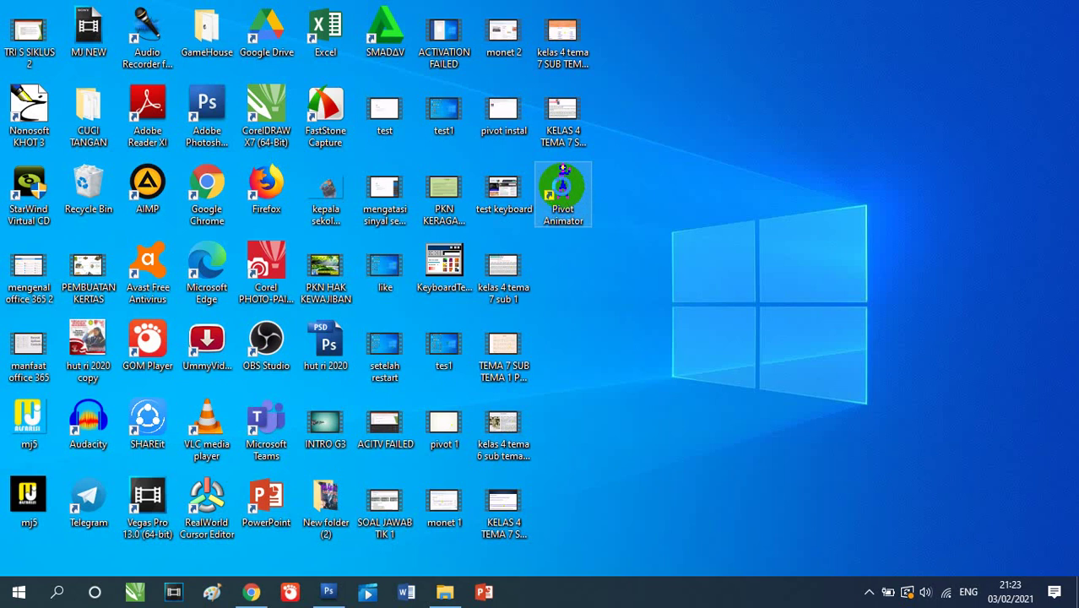
- Open Pivot Animator from the desktop and maximize its window
right_click(565, 196)
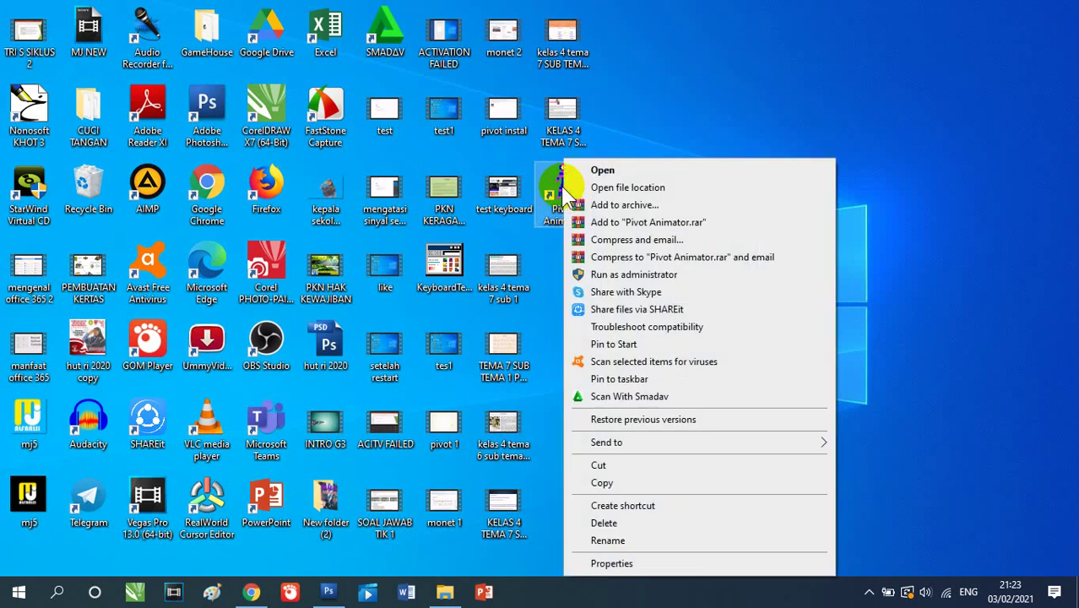
left_click(625, 174)
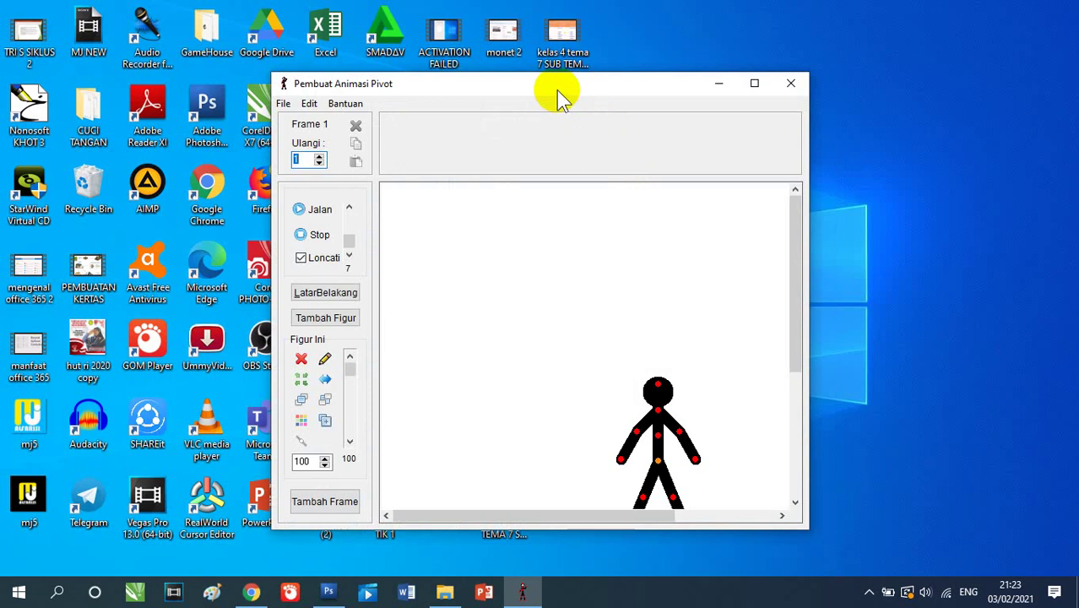
left_click_drag(557, 92, 526, 68)
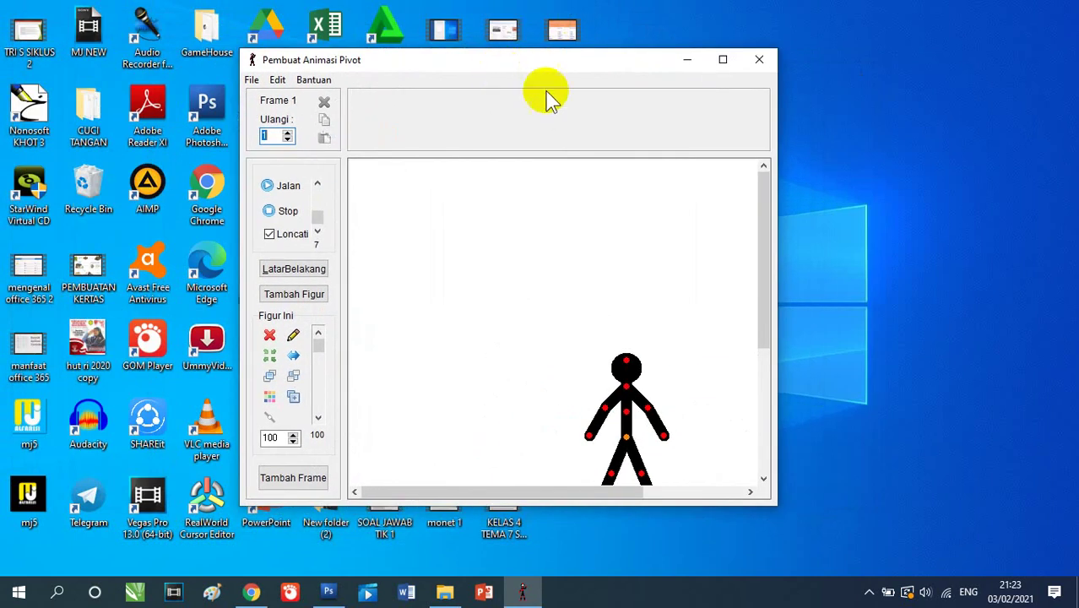
left_click(719, 63)
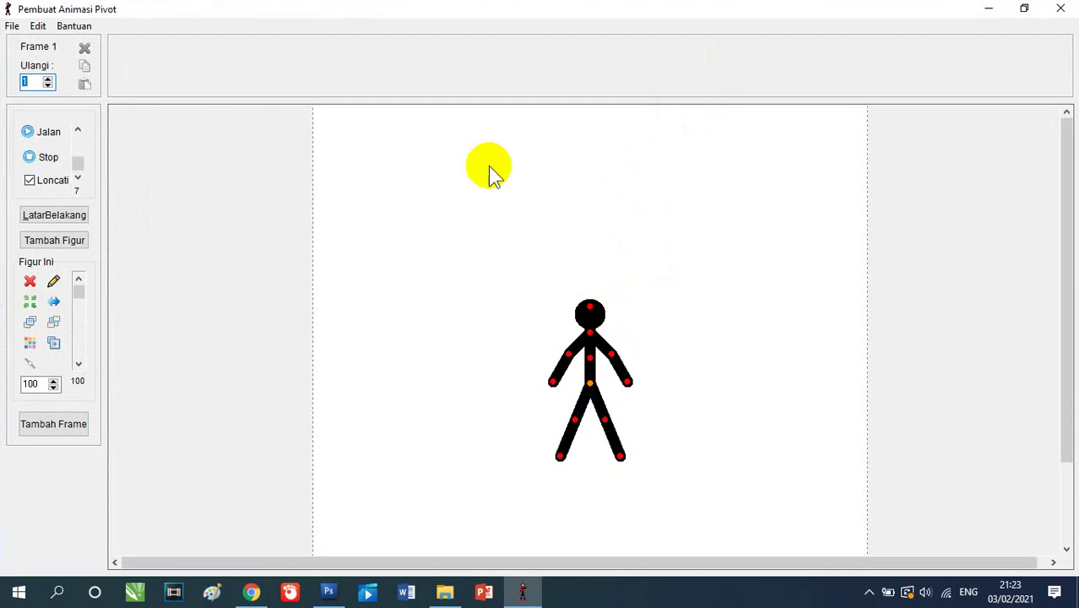
- Set the animation width (Lebar) to 1000 in the program settings
left_click(12, 25)
mouse_move(30, 27)
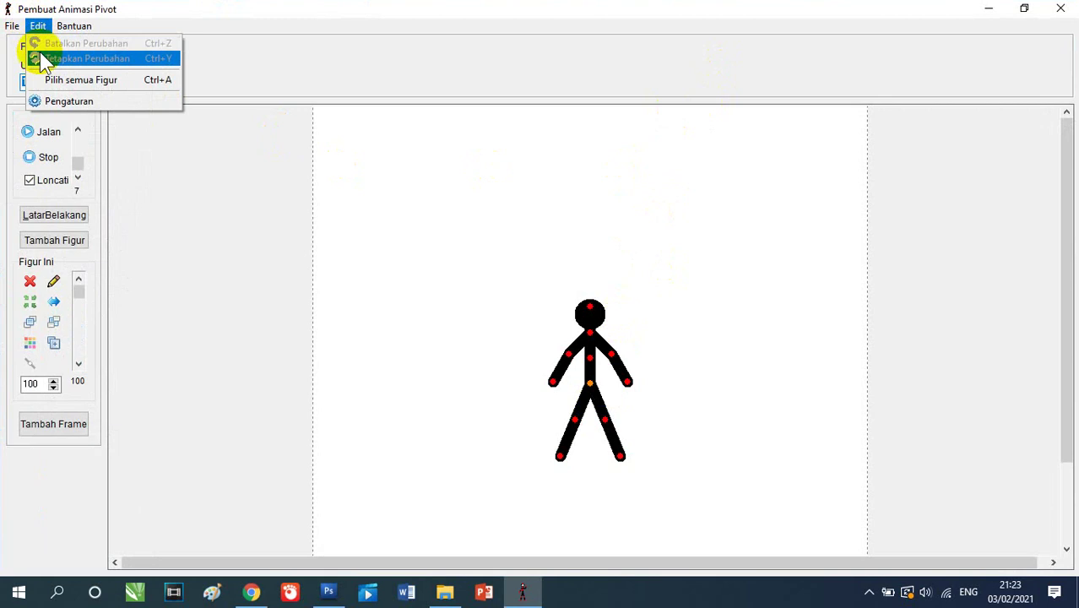
left_click(52, 102)
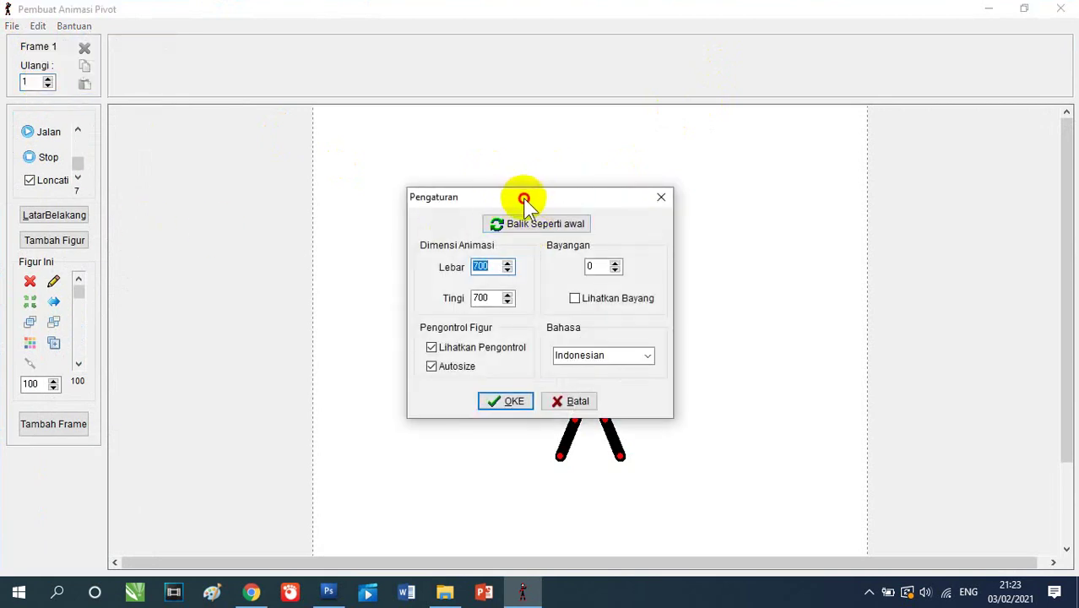
left_click_drag(522, 198, 553, 232)
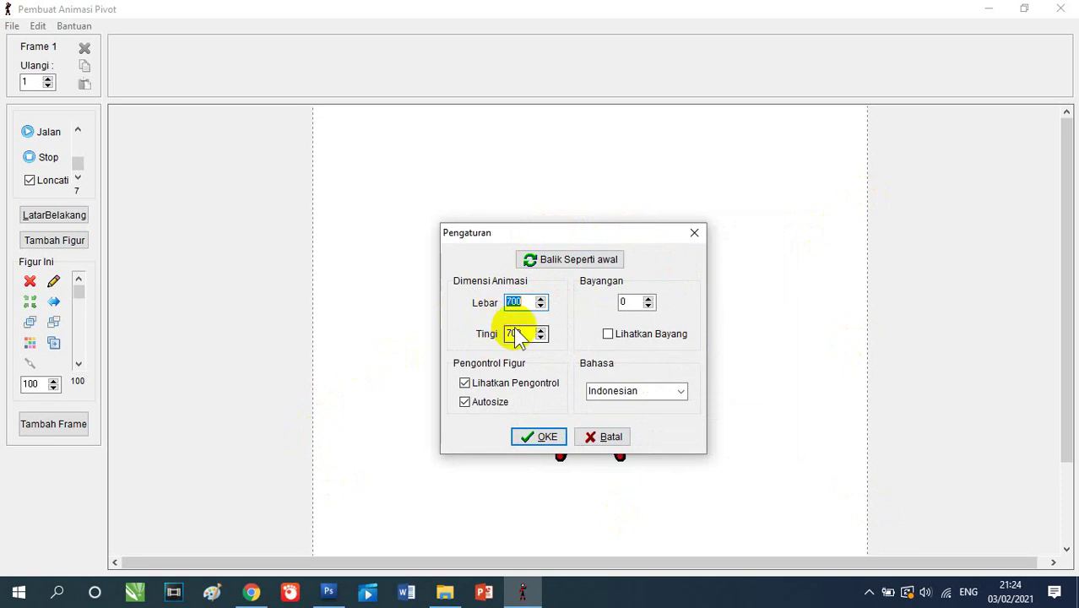
left_click_drag(559, 233, 737, 188)
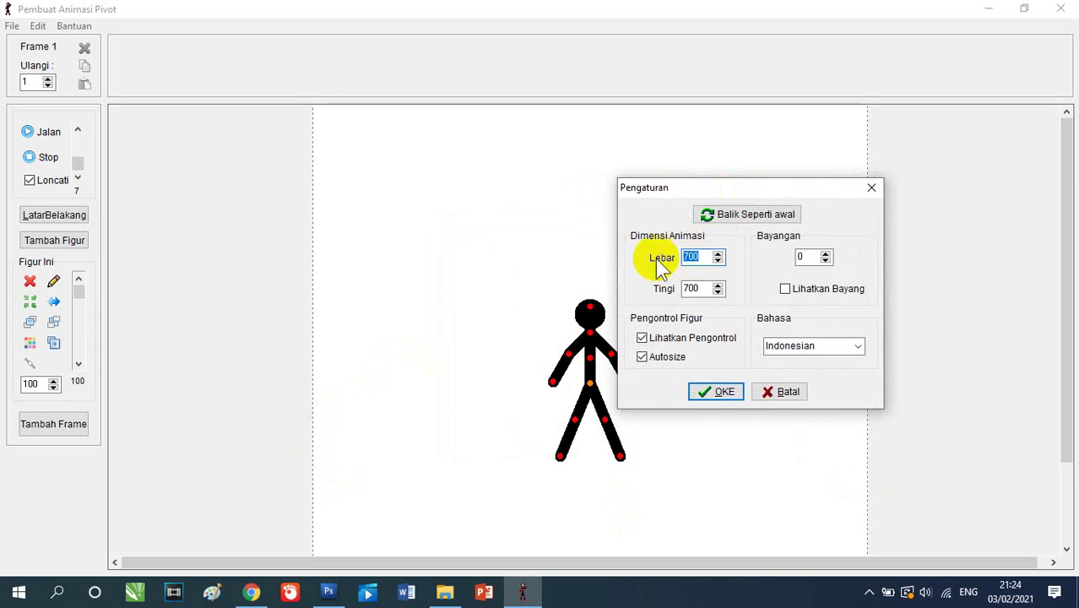
type("1000")
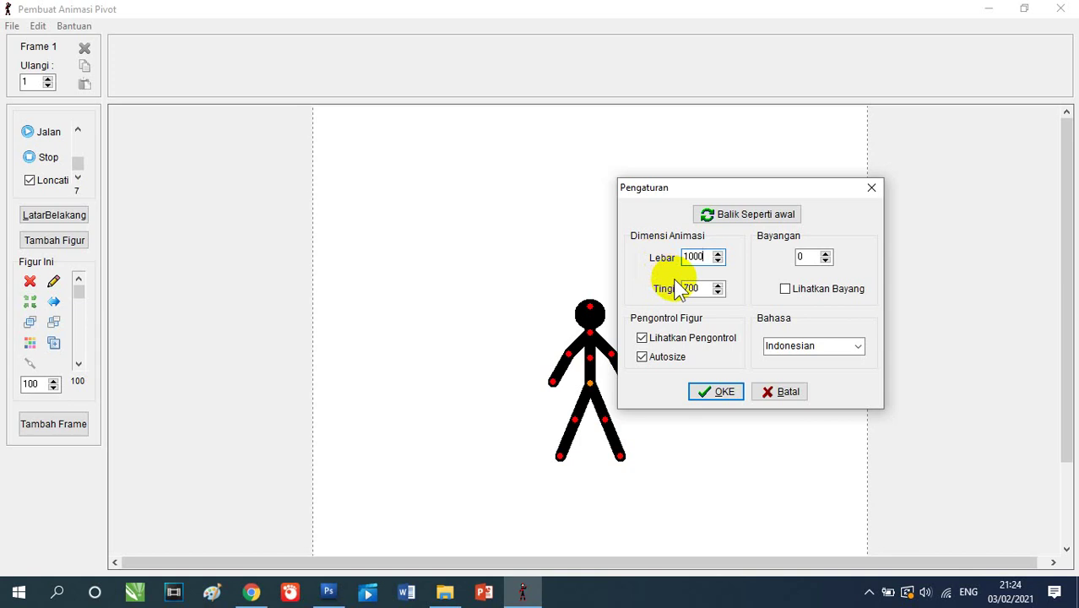
left_click(713, 393)
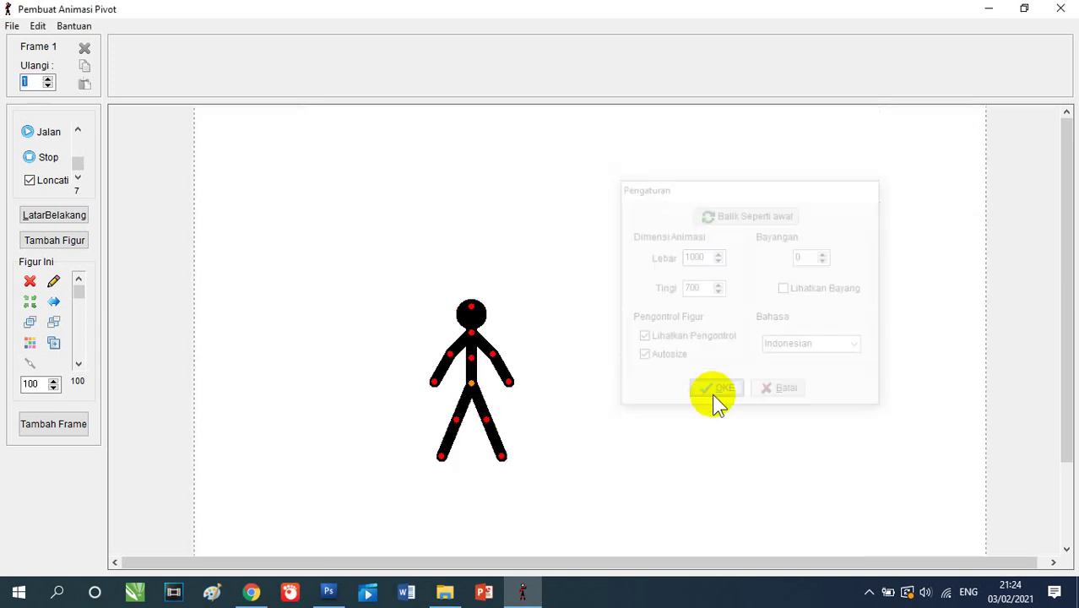
left_click(11, 25)
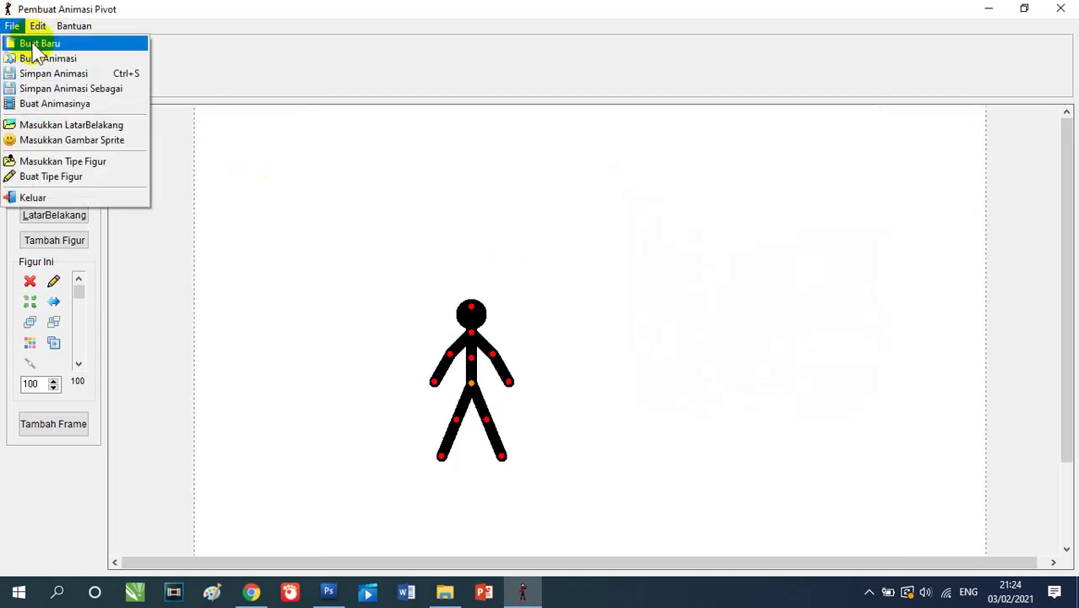
mouse_move(74, 26)
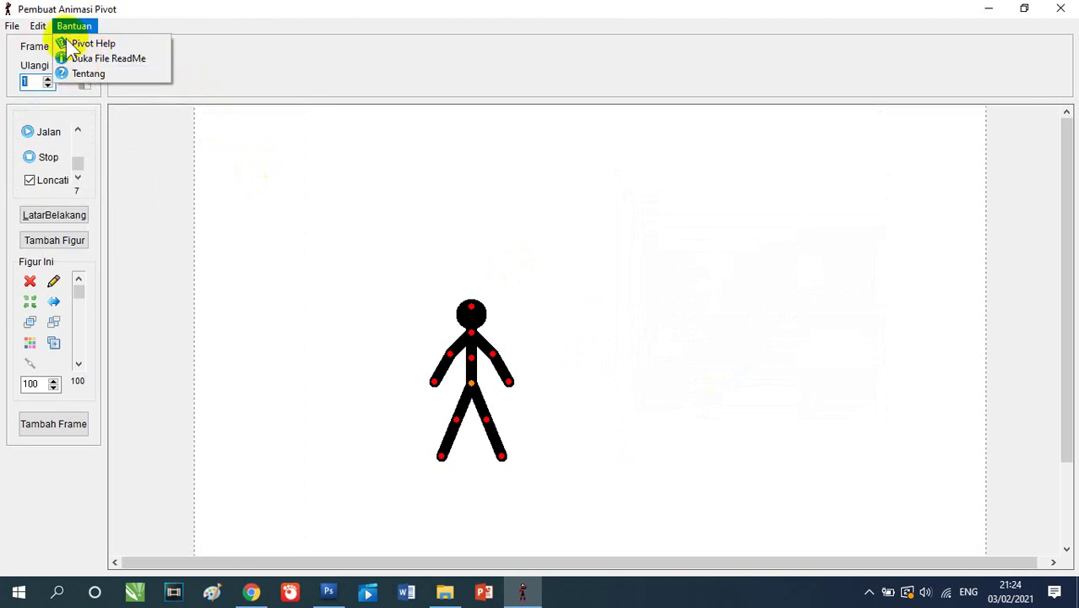
mouse_move(38, 27)
left_click(59, 101)
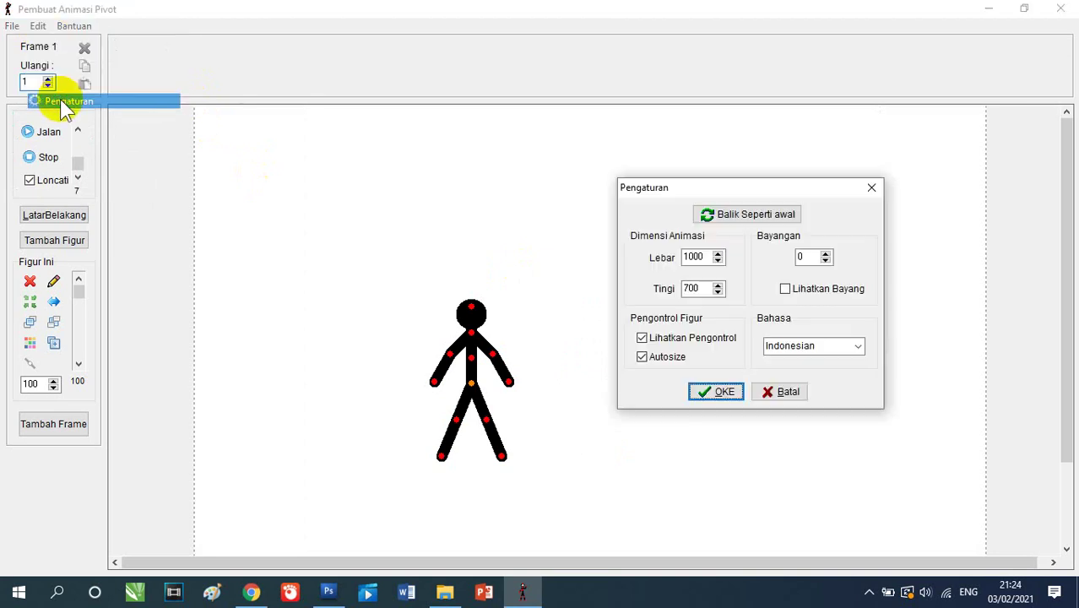
left_click(719, 253)
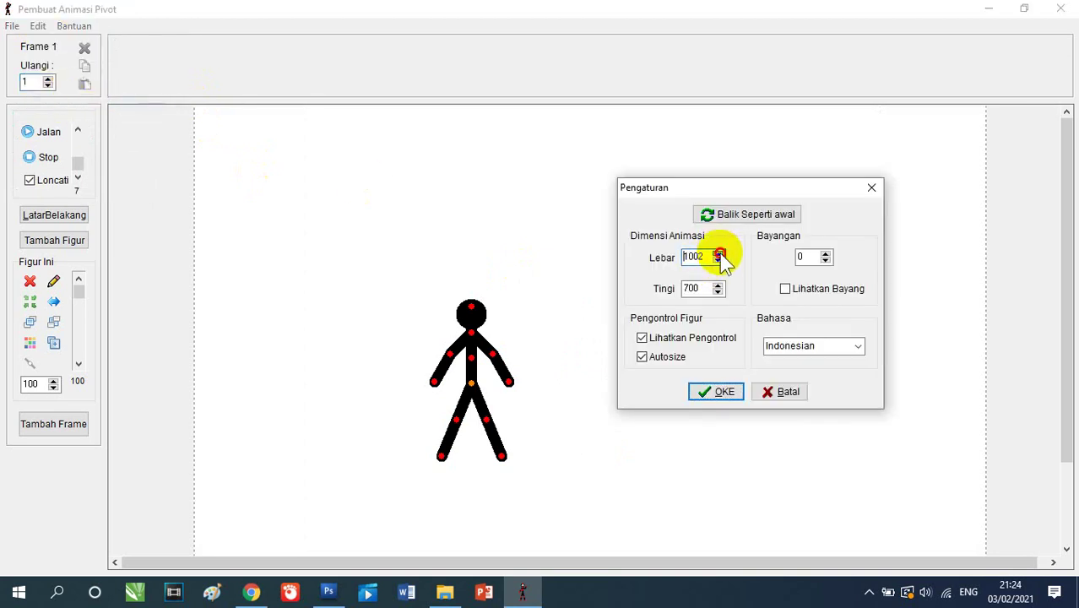
left_click(718, 260)
left_click(718, 260)
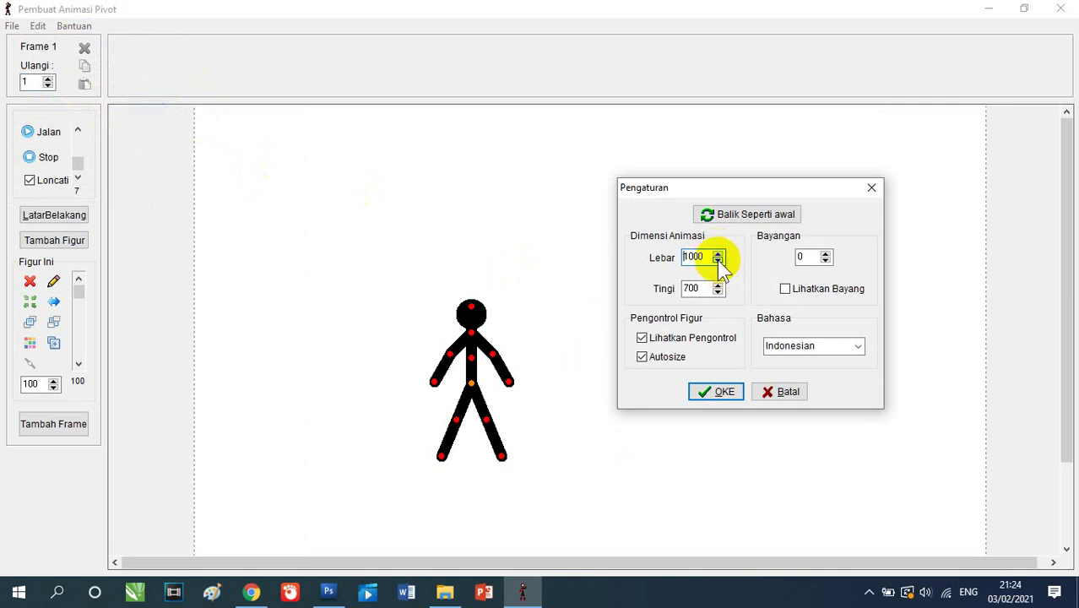
left_click(718, 260)
left_click(718, 253)
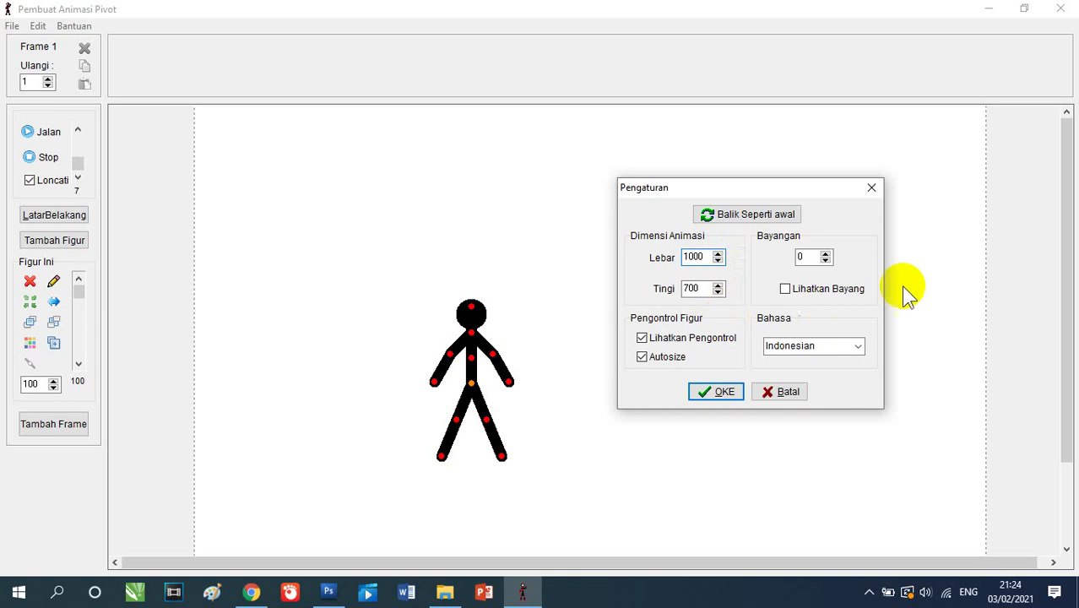
left_click(642, 356)
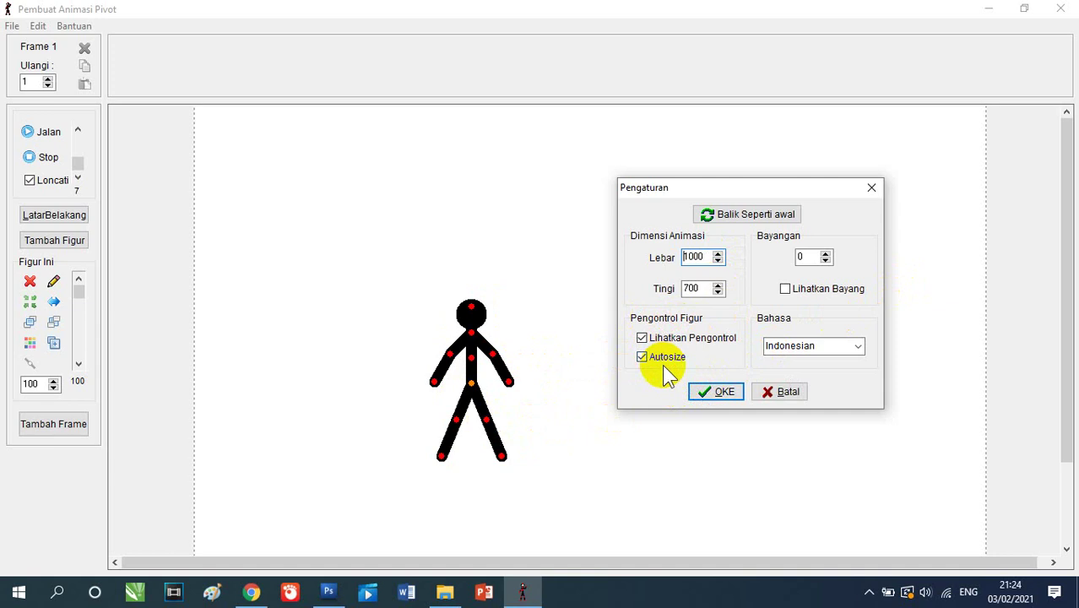
left_click(814, 345)
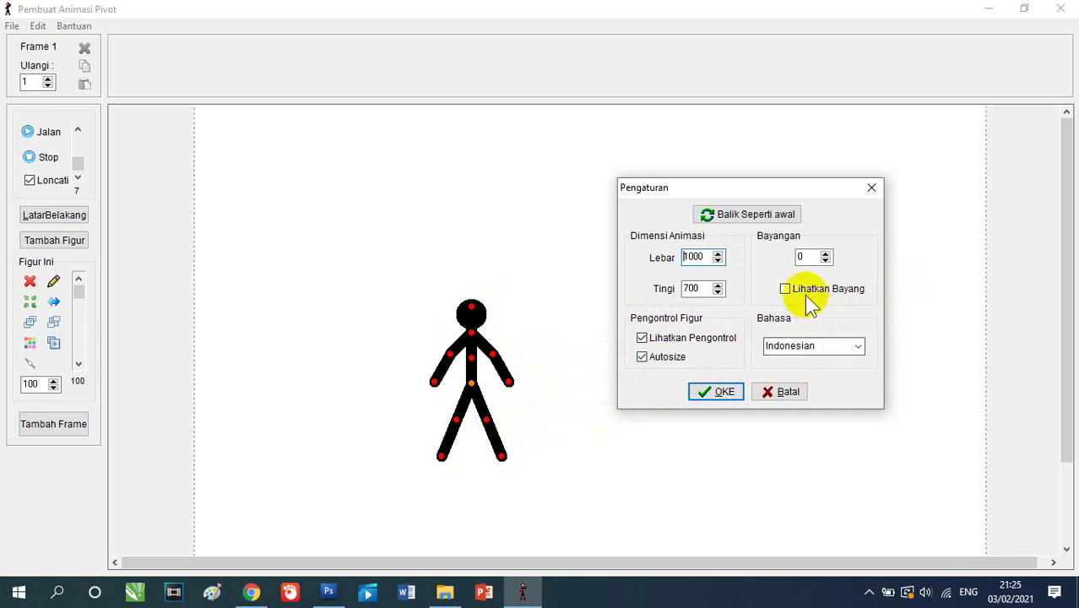
left_click(775, 394)
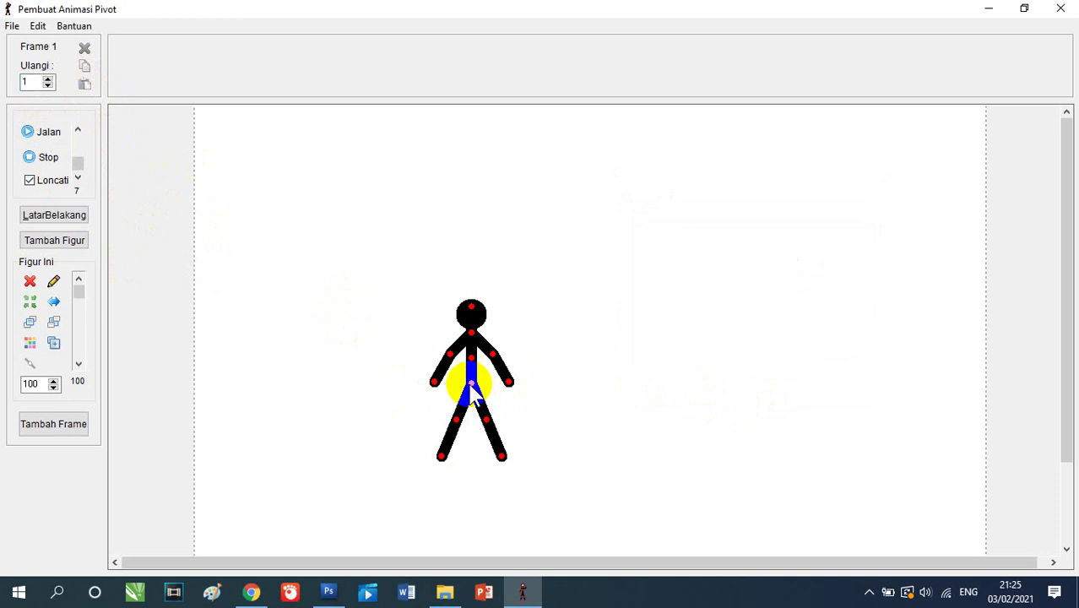
- Delete the default stick figure from the canvas and add the empty canvas as the first frame
left_click_drag(471, 387, 412, 346)
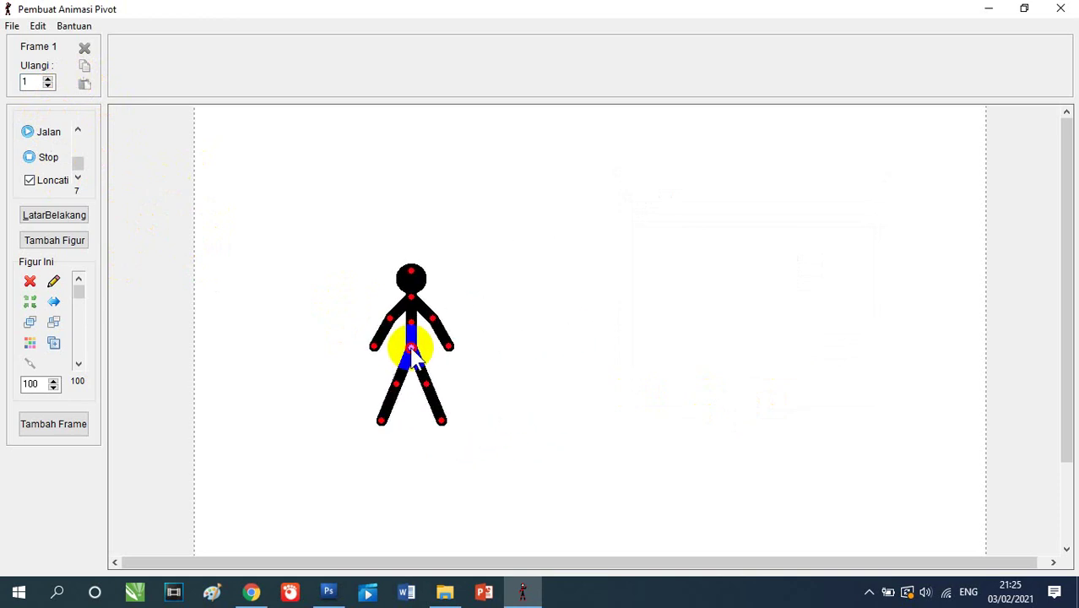
left_click(31, 283)
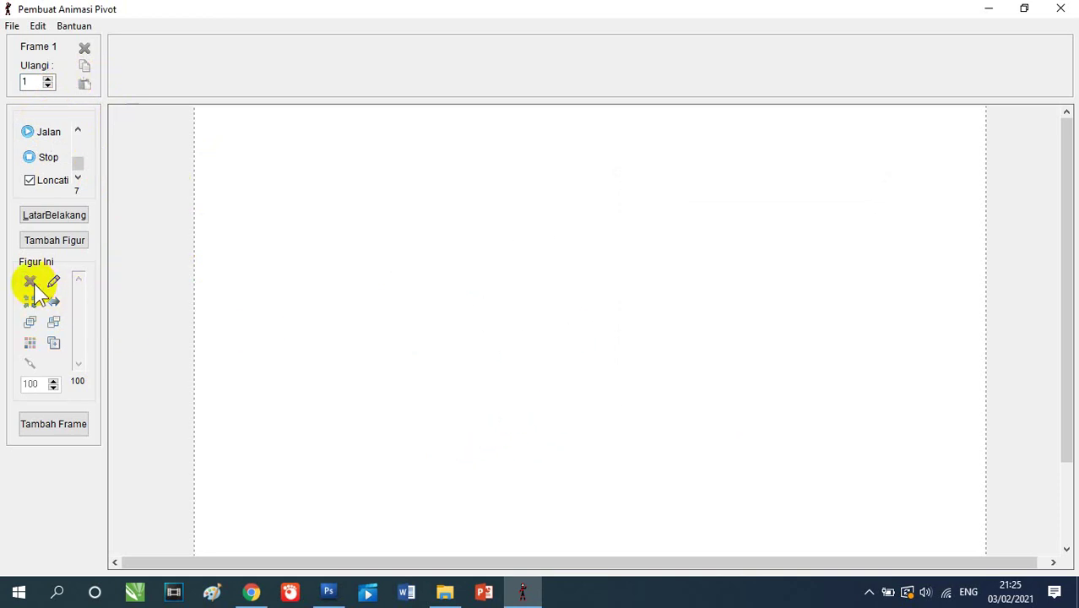
left_click(53, 424)
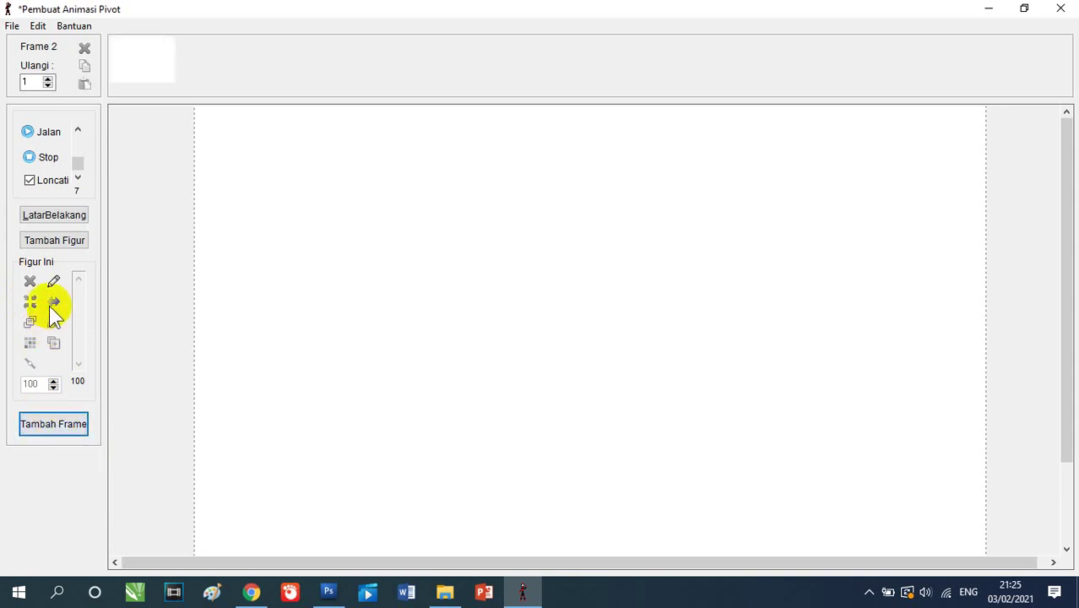
- Add a new stick figure, scaled to 91, in the lower-left corner of the canvas
left_click(53, 245)
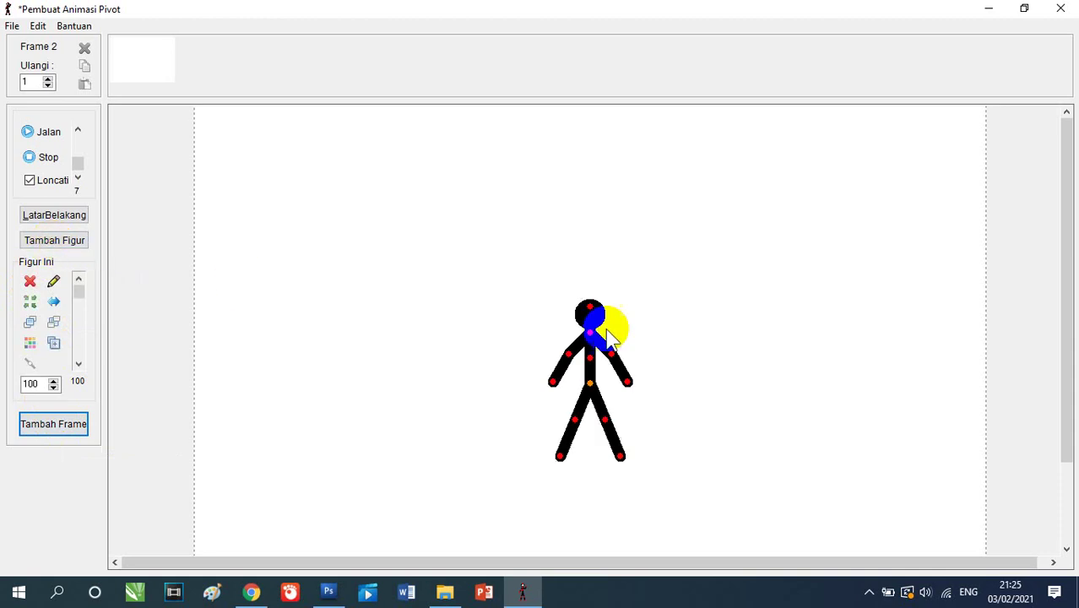
left_click_drag(593, 394, 274, 239)
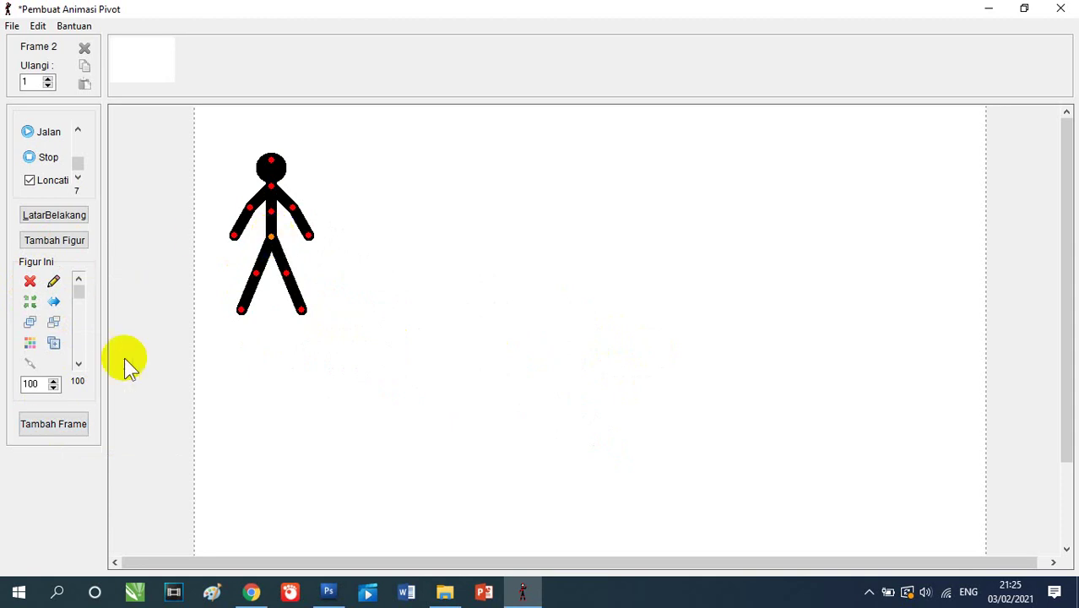
left_click(55, 381)
left_click_drag(55, 381, 53, 387)
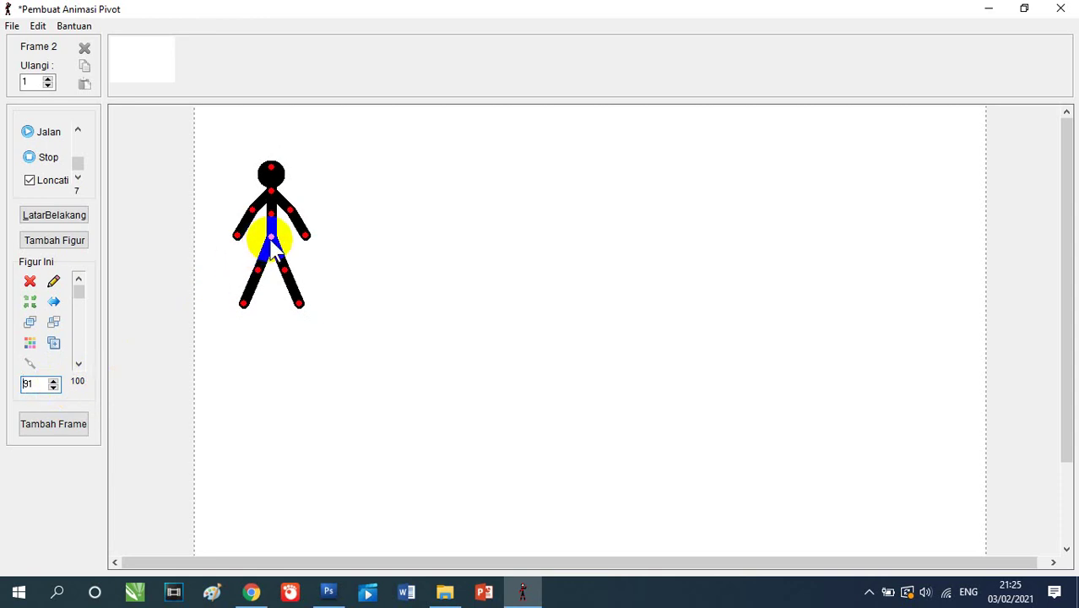
left_click_drag(272, 243, 246, 469)
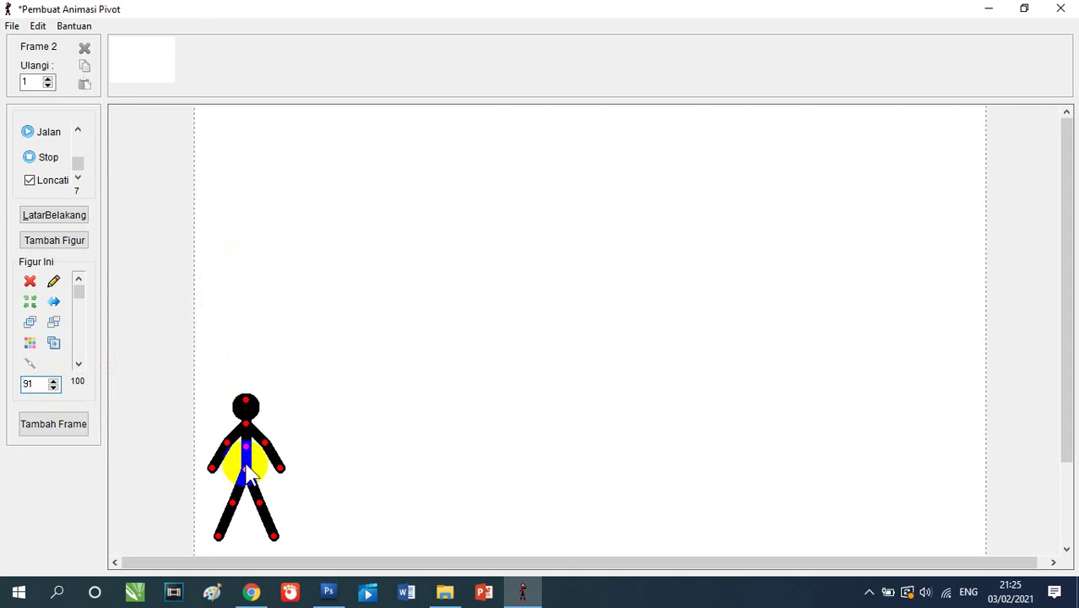
- Enlarge the stick figure to size 111 and shift it slightly toward the canvas's left edge
left_click(52, 382)
left_click(52, 382)
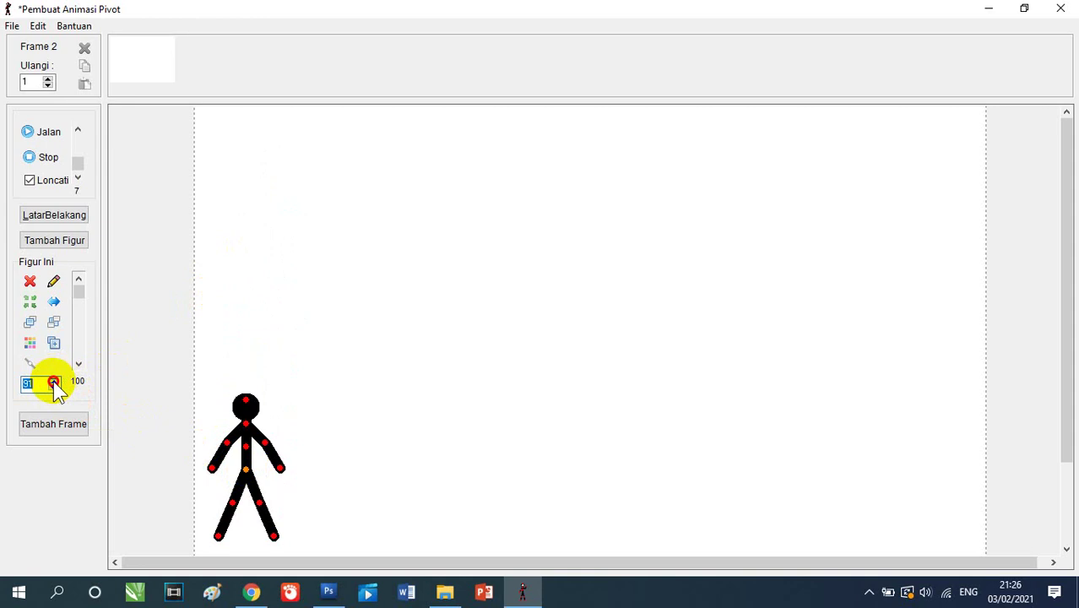
left_click(52, 381)
left_click(52, 382)
left_click(52, 382)
left_click(52, 382)
left_click(52, 382)
left_click(53, 380)
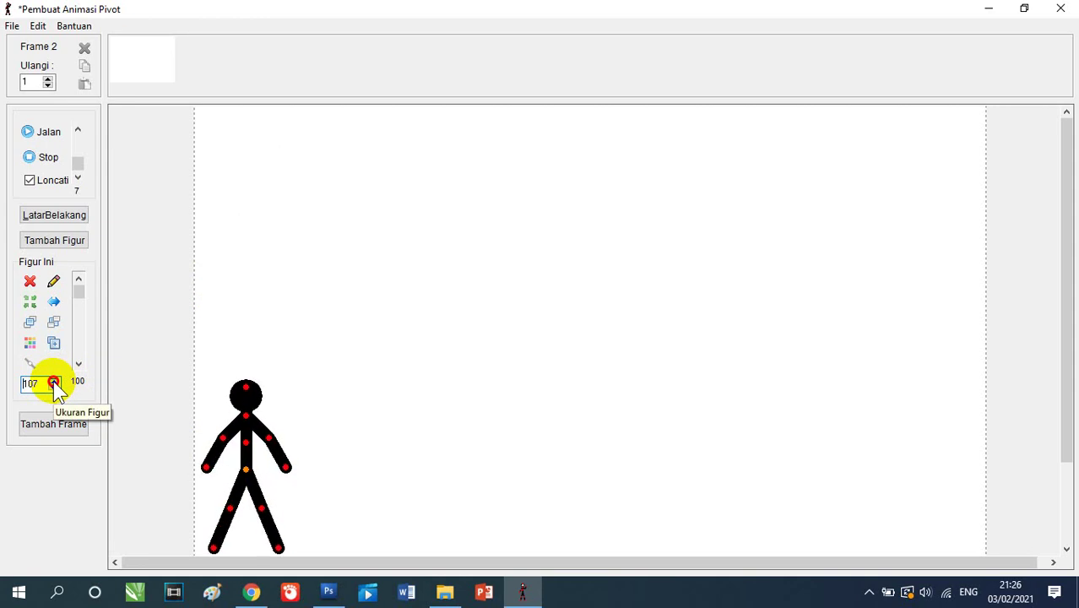
left_click_drag(242, 469, 235, 459)
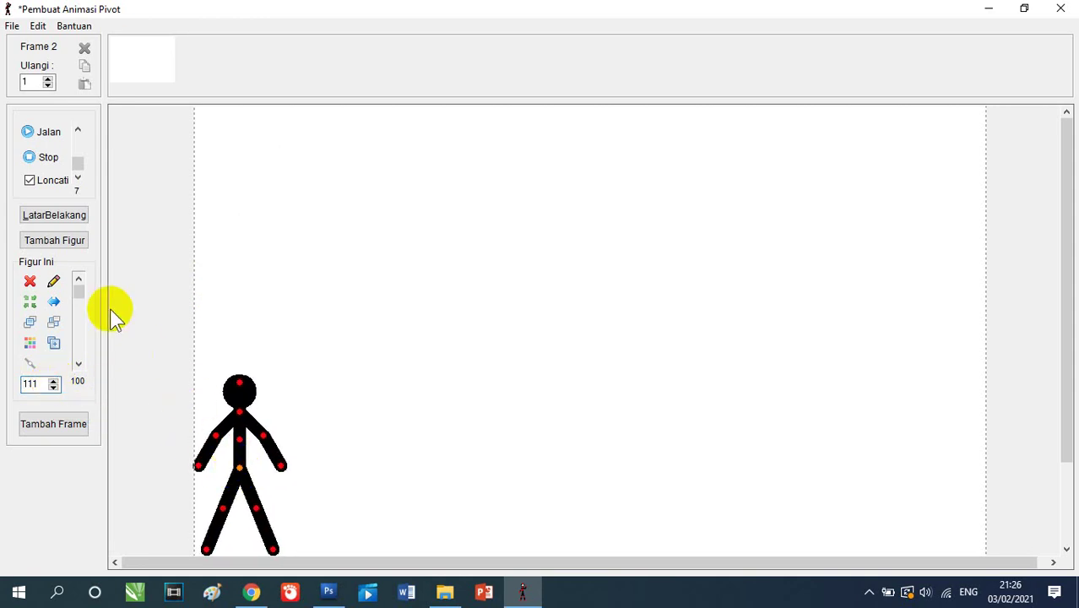
- Duplicate the stick figure, placing the copy in the canvas's upper area right of the original, and set the copy's size to 70
left_click(52, 341)
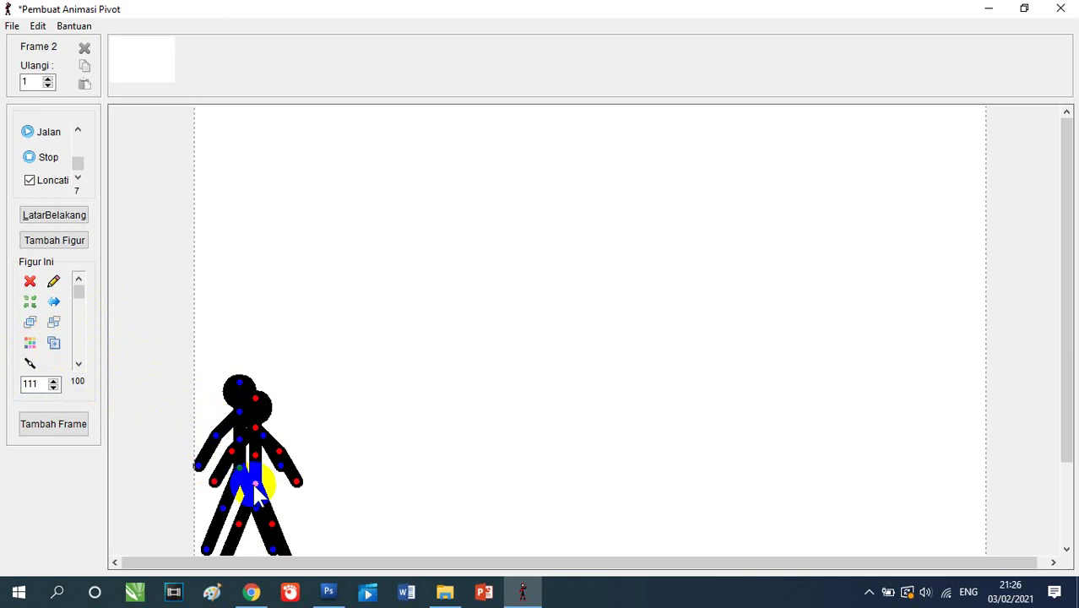
left_click_drag(258, 482, 430, 235)
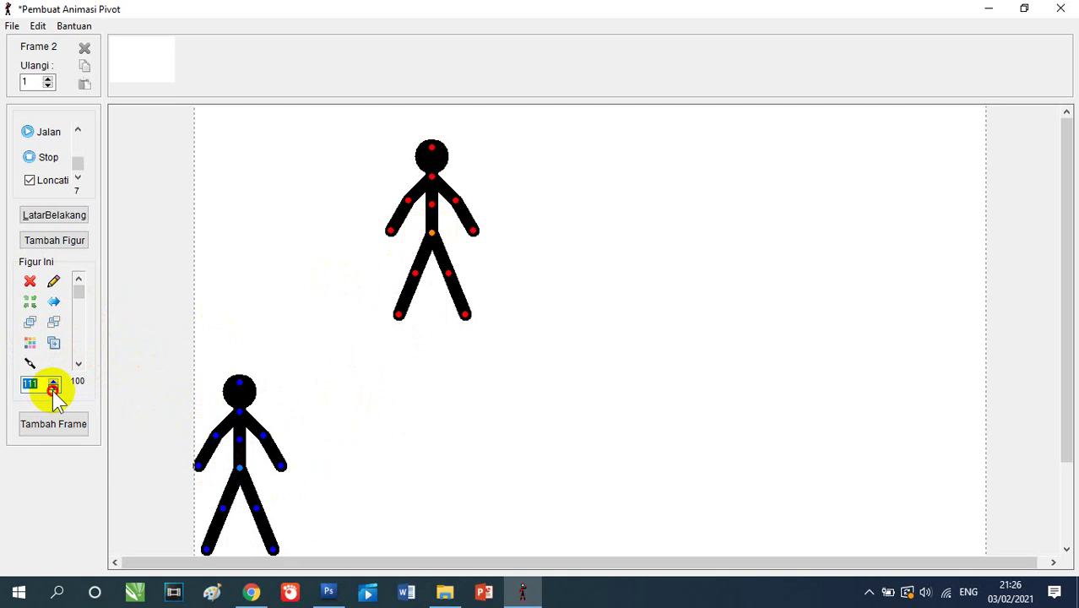
left_click_drag(53, 390, 10, 398)
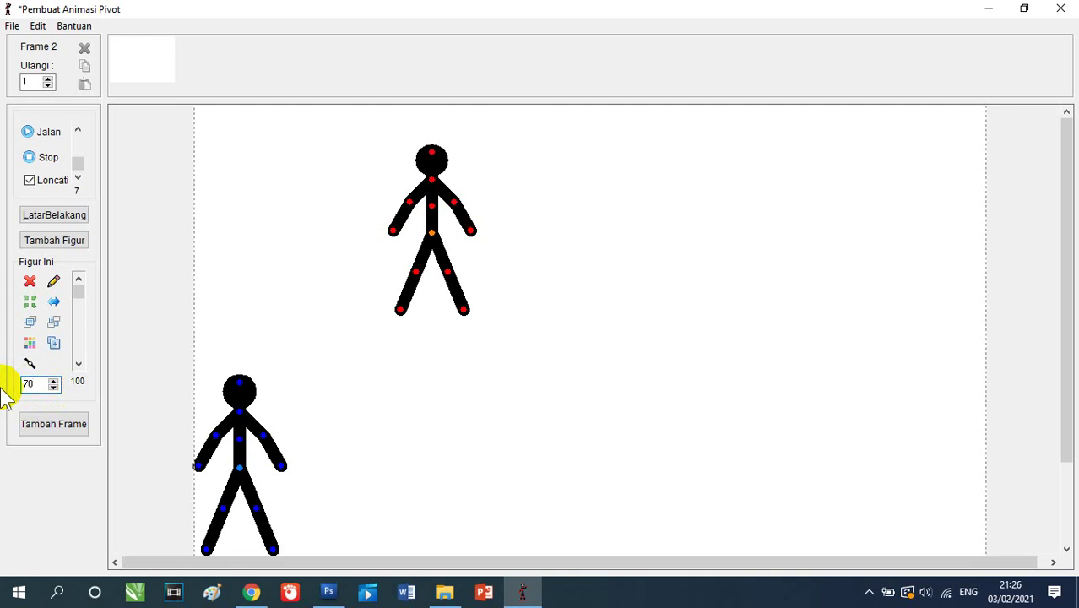
key("Return")
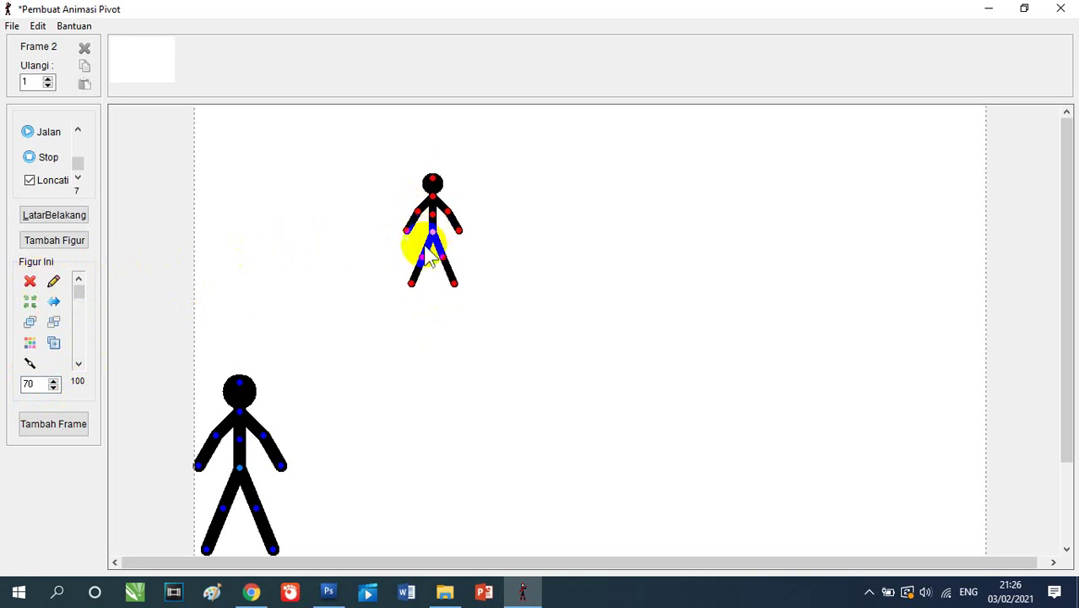
left_click(242, 477)
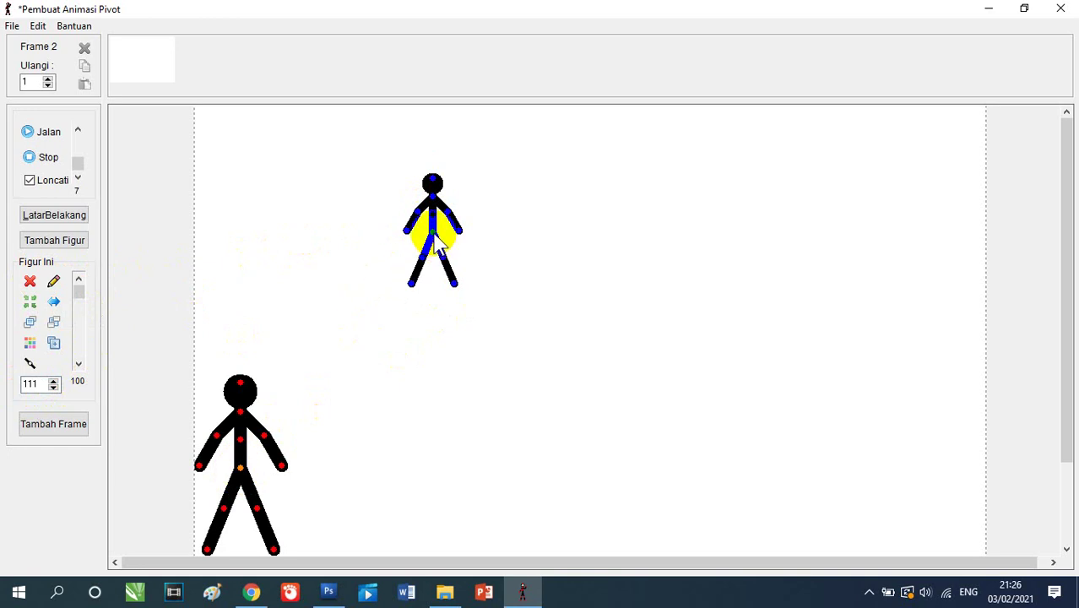
left_click(437, 241)
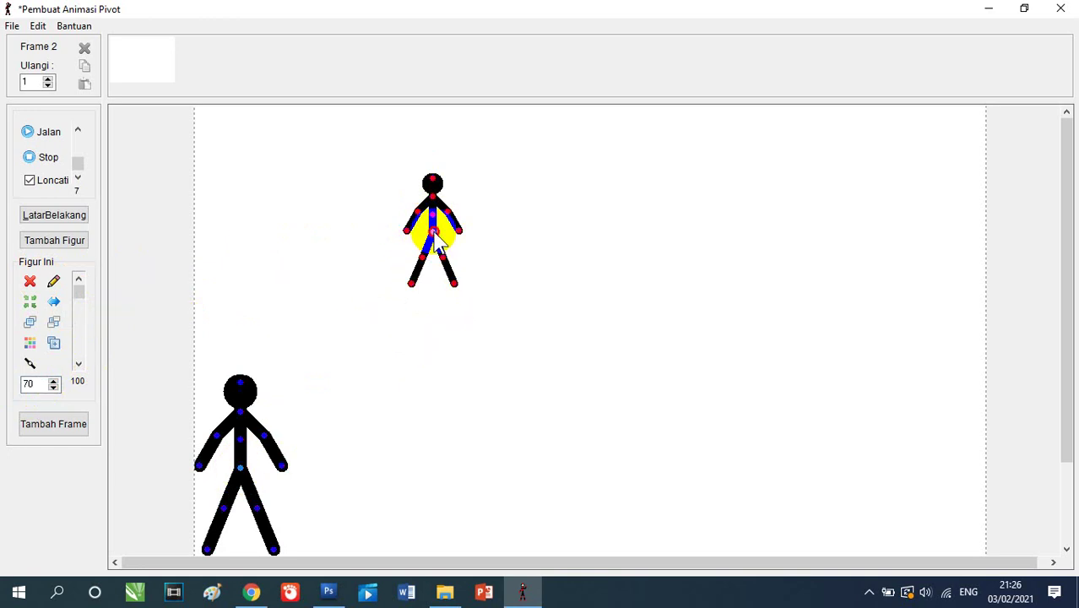
- Delete the smaller copied stick figure and move the remaining one up and right, toward the upper-left part of the canvas
left_click(30, 282)
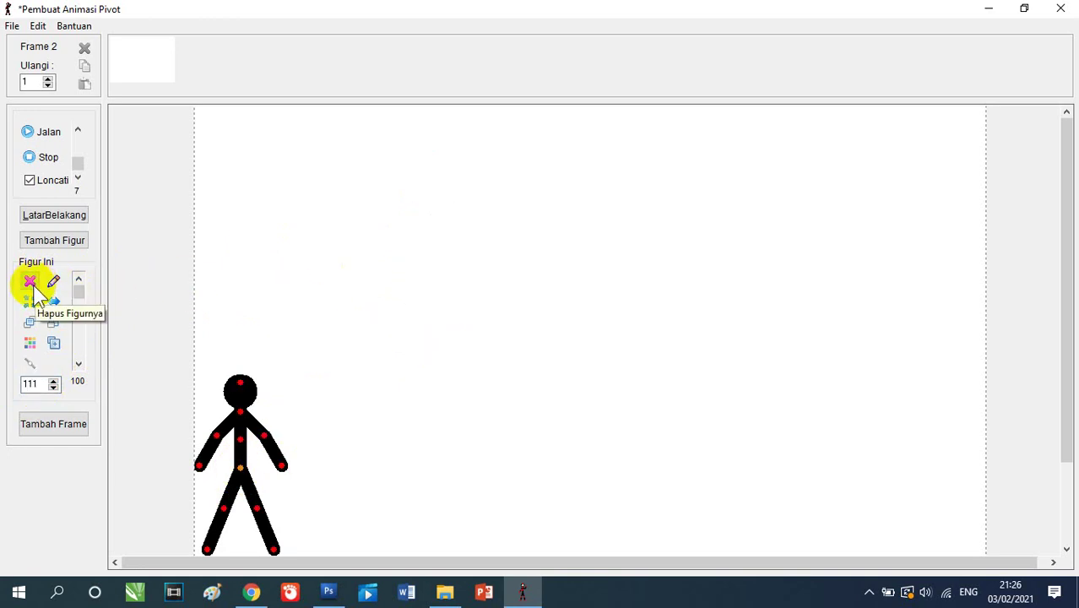
left_click_drag(239, 475, 340, 342)
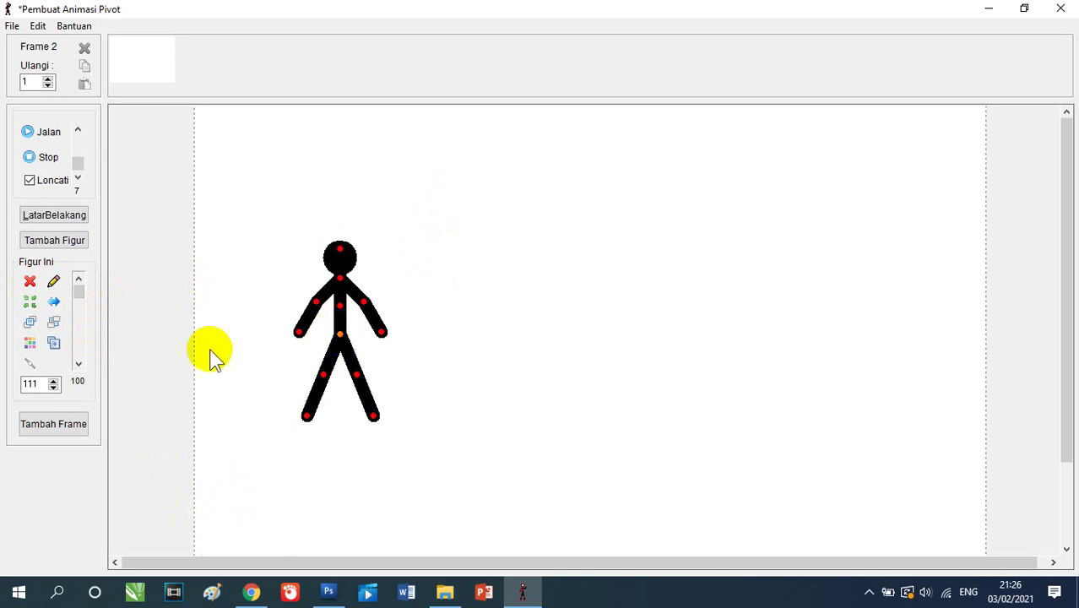
- Edit the stick figure's shape and attach an extra line segment to its left-side hand, pointing outward and slightly up
left_click(54, 284)
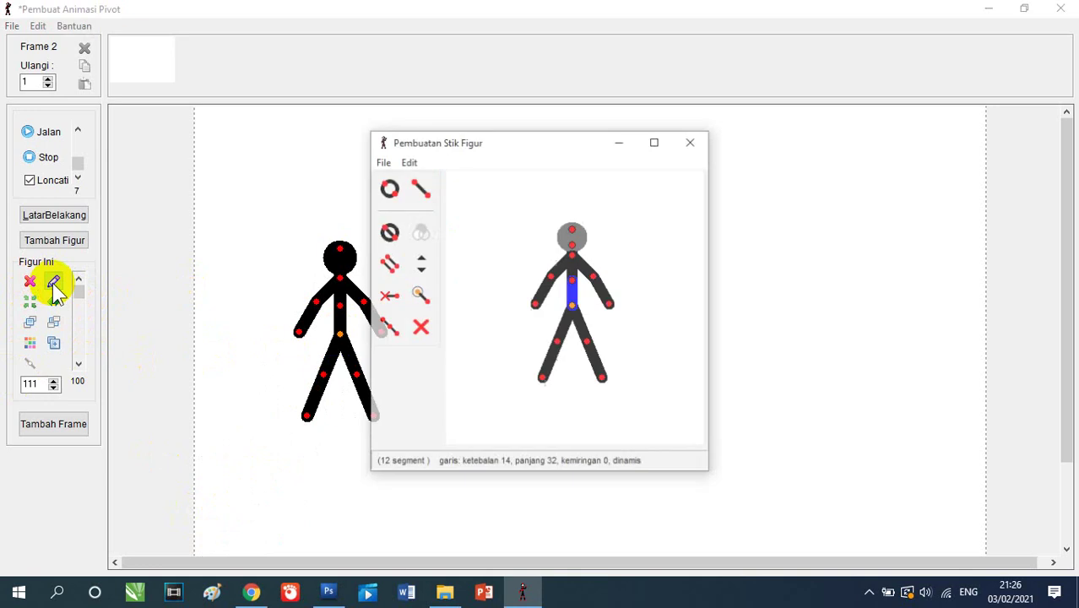
left_click_drag(524, 148, 619, 140)
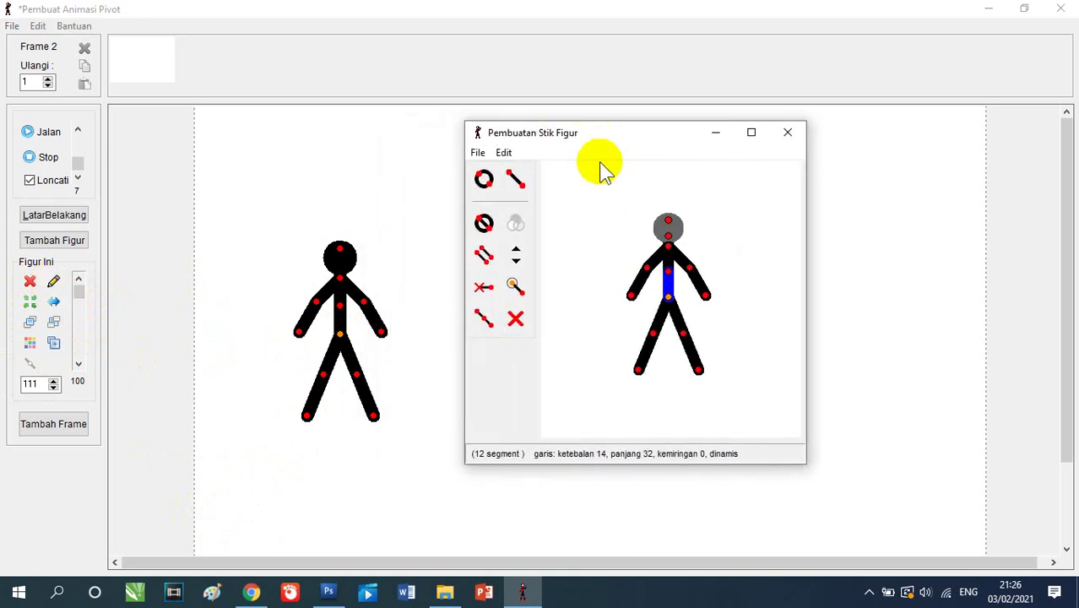
left_click(517, 181)
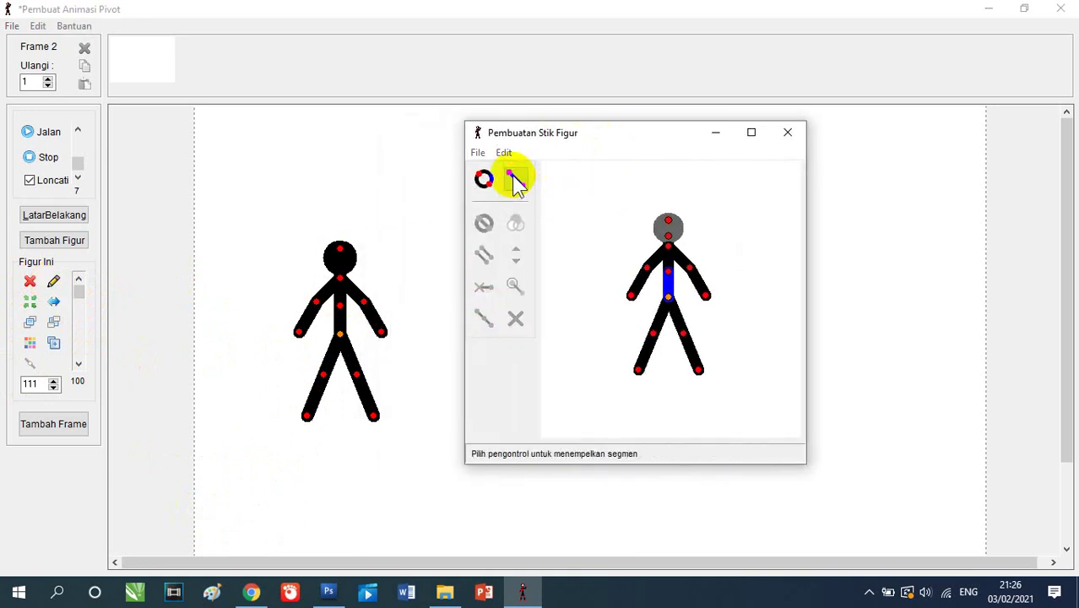
left_click(632, 296)
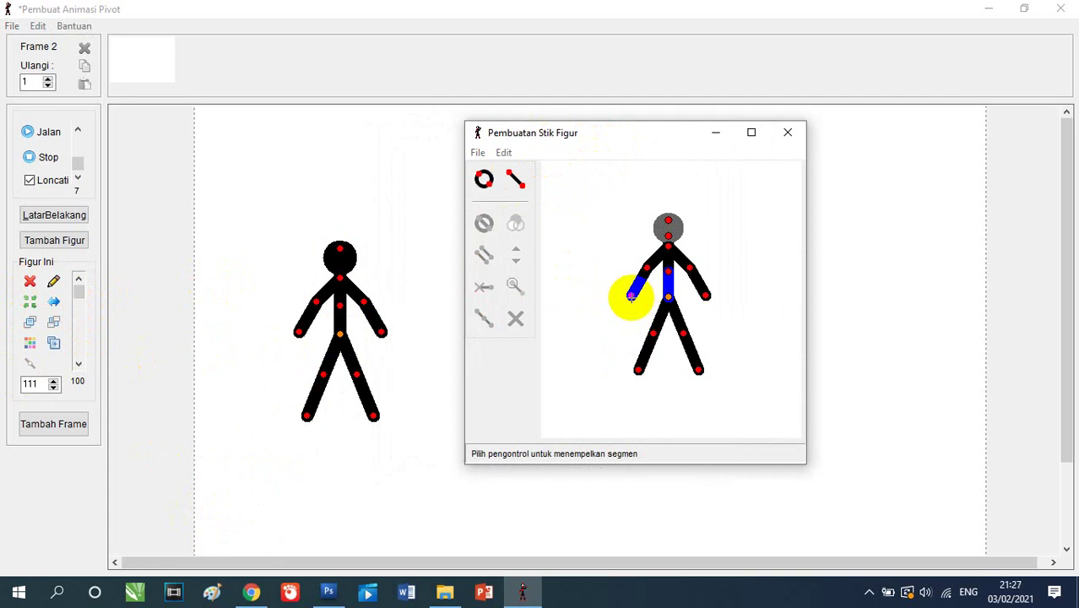
left_click_drag(631, 296, 597, 281)
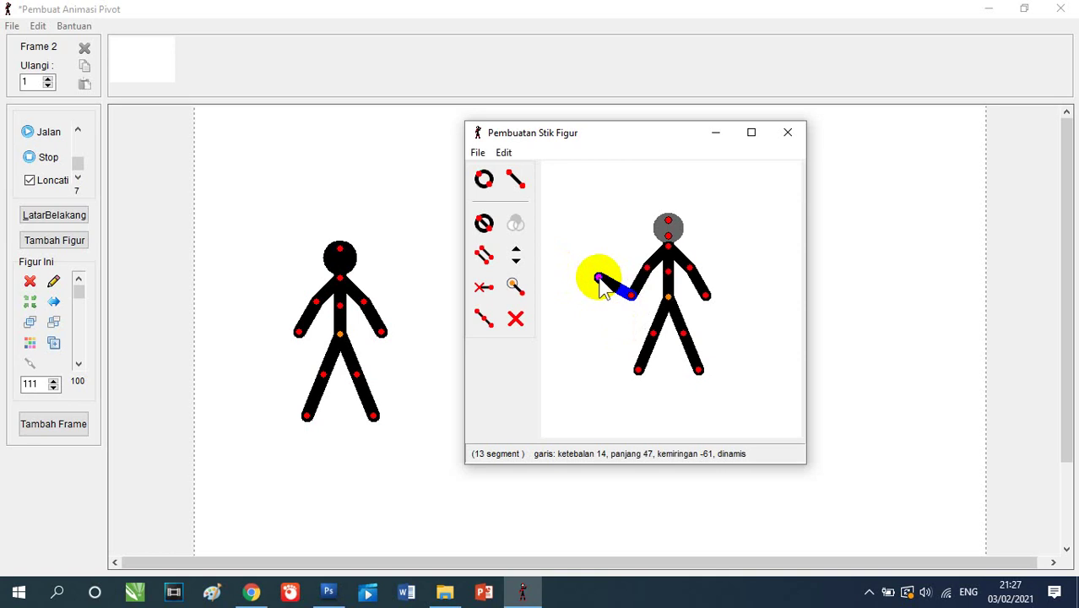
- Attach a circle segment to the figure's right-side hand, and close the figure editor without applying the changes
left_click(486, 181)
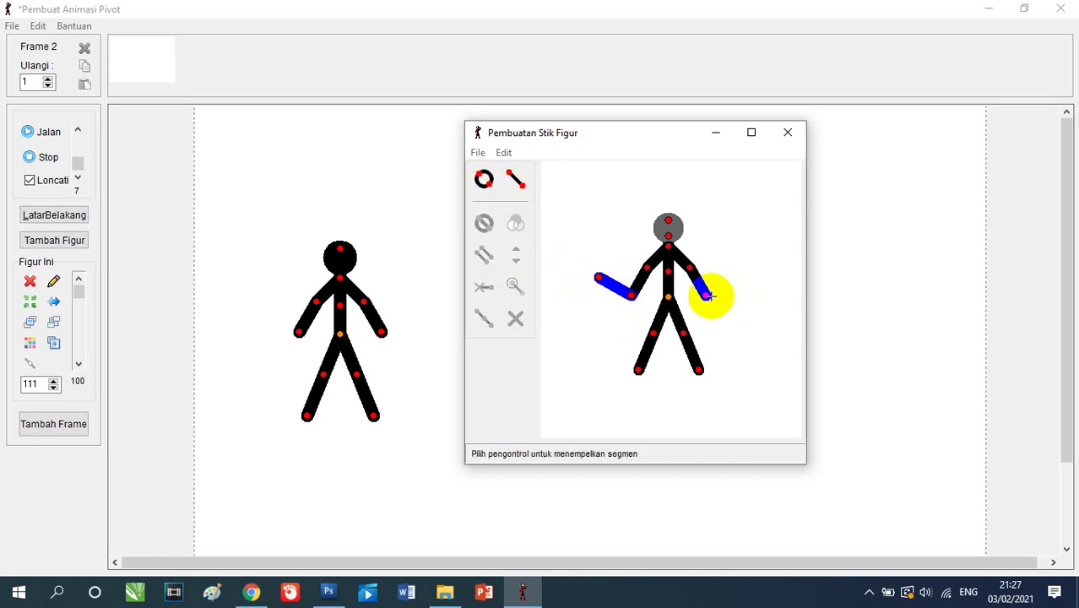
left_click_drag(707, 294, 731, 323)
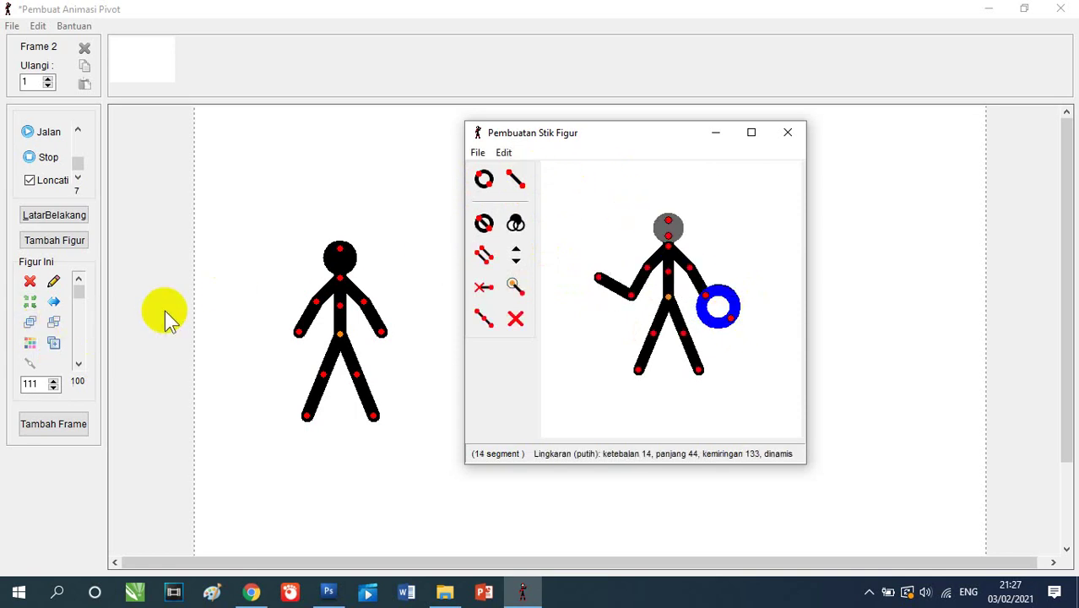
left_click(787, 135)
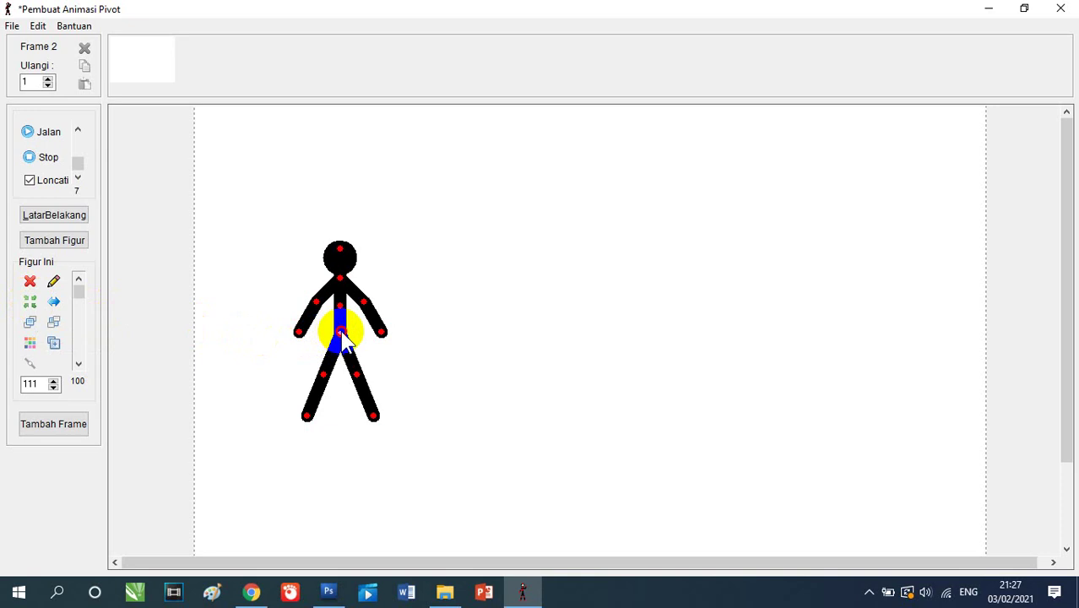
- Centre the stick figure on the canvas, and move it back to the canvas's left part
left_click_drag(340, 333, 393, 356)
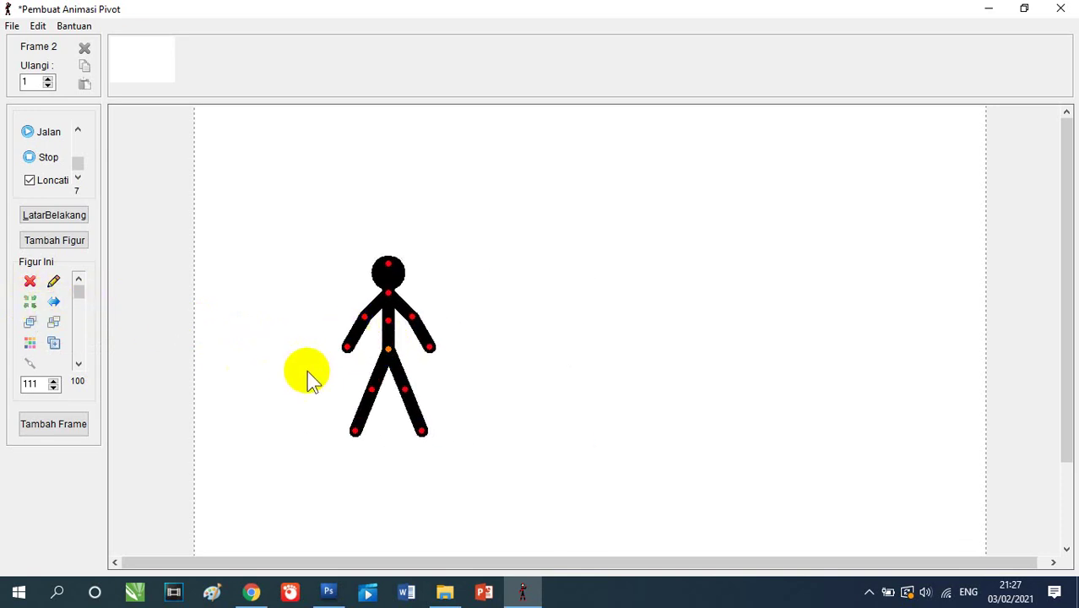
left_click(30, 301)
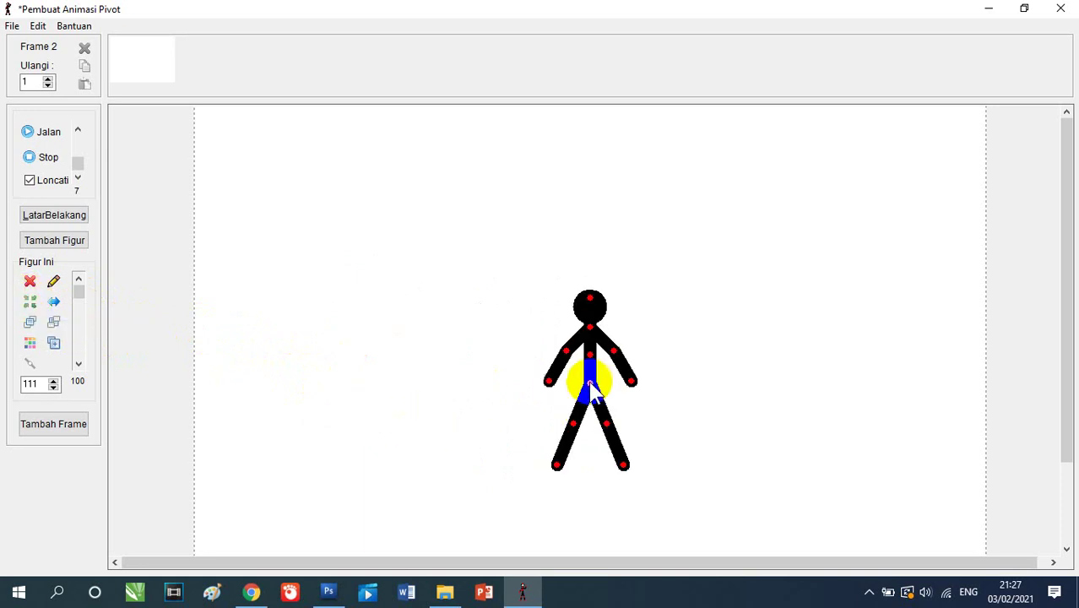
left_click_drag(590, 382, 324, 347)
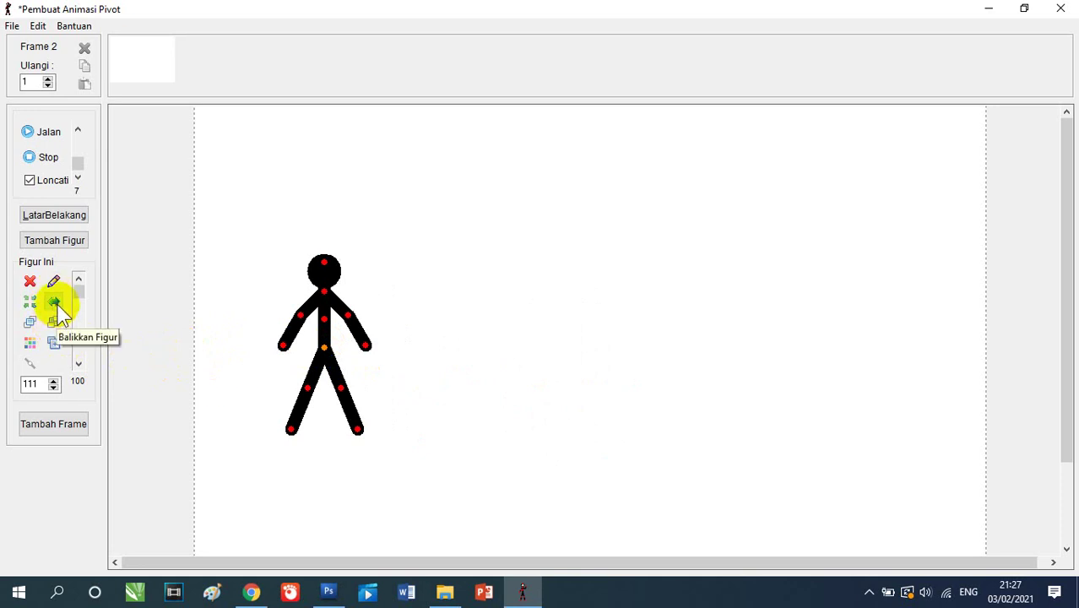
- Pose the stick figure in a walking stance by pulling both arms inward and bending both legs
left_click_drag(298, 315, 285, 368)
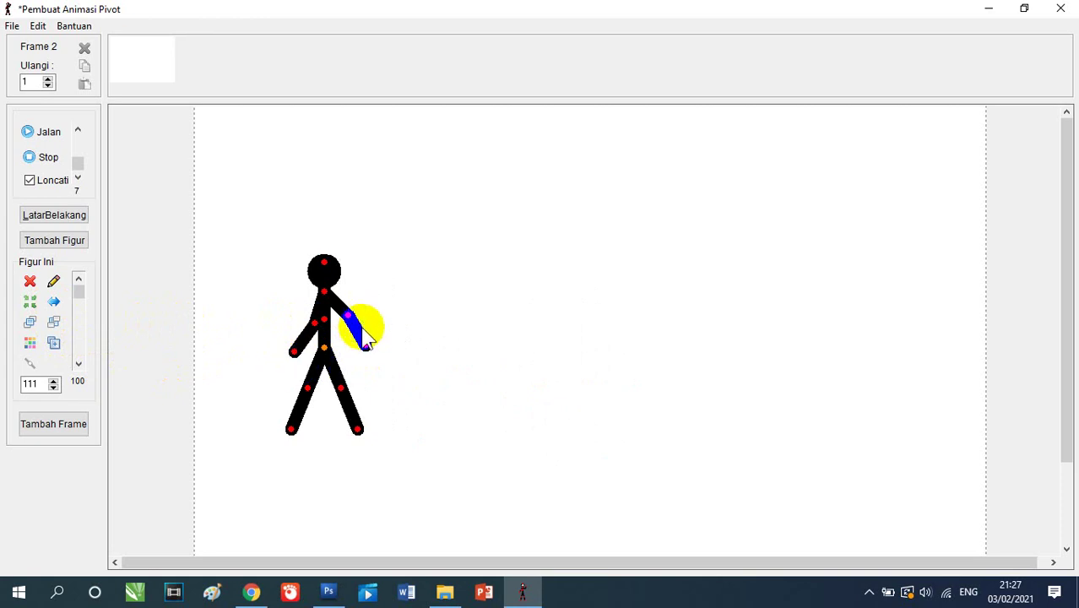
left_click_drag(364, 336, 339, 349)
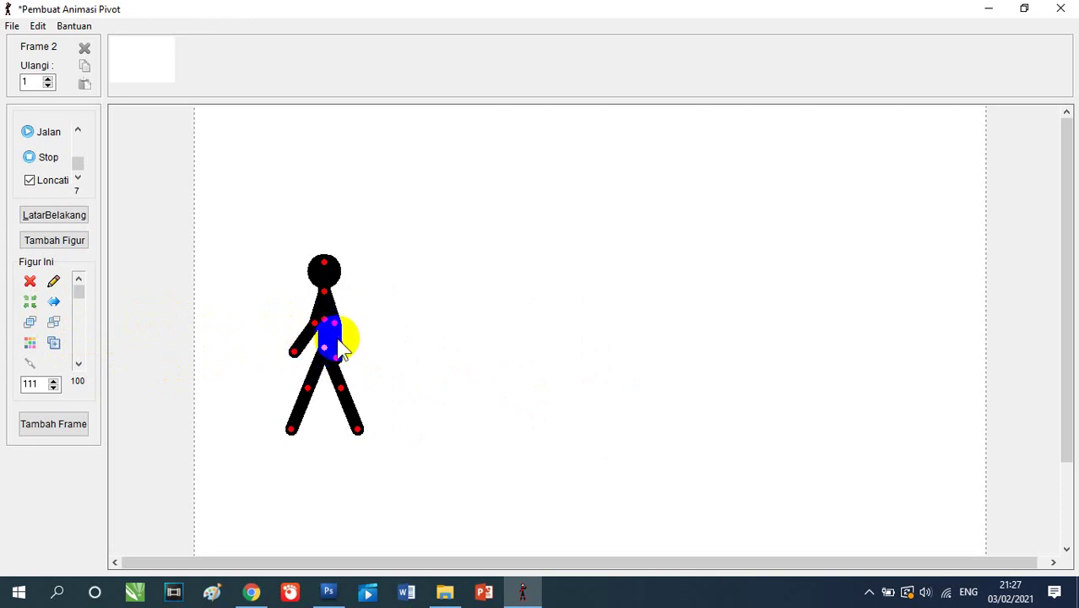
left_click_drag(291, 429, 301, 431)
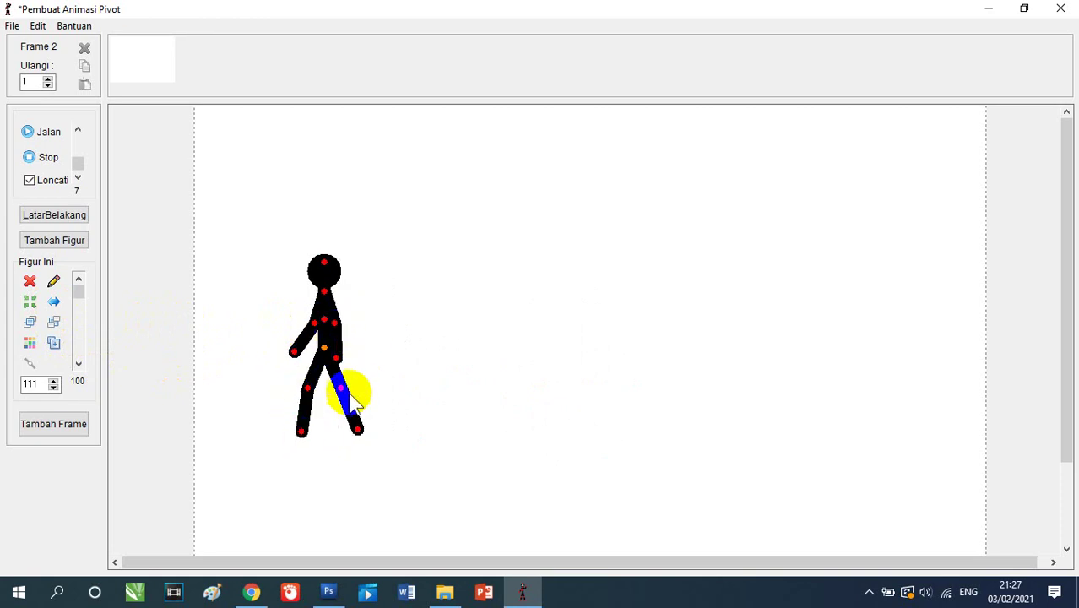
left_click_drag(337, 386, 348, 431)
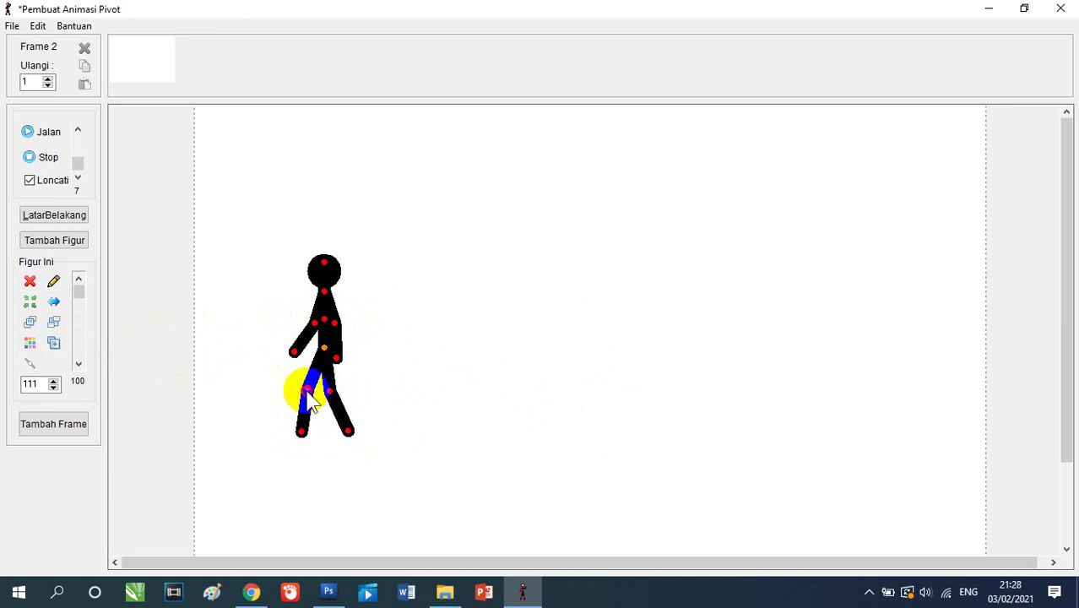
left_click_drag(307, 390, 309, 392)
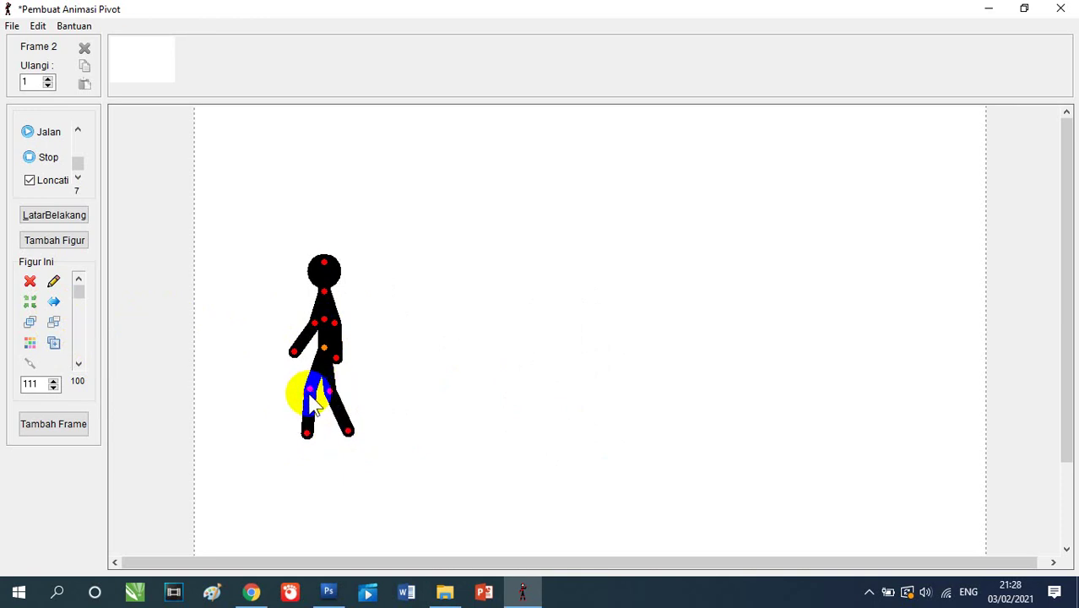
- Flip the walking figure horizontally several times, leaving it mirrored to face right
left_click(55, 302)
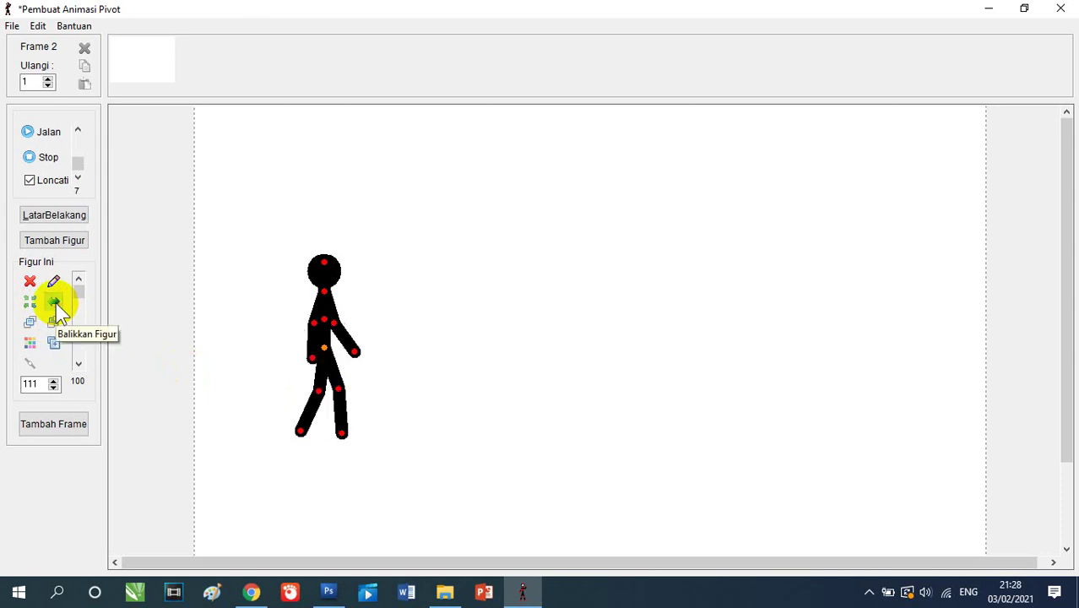
left_click(56, 303)
left_click(56, 302)
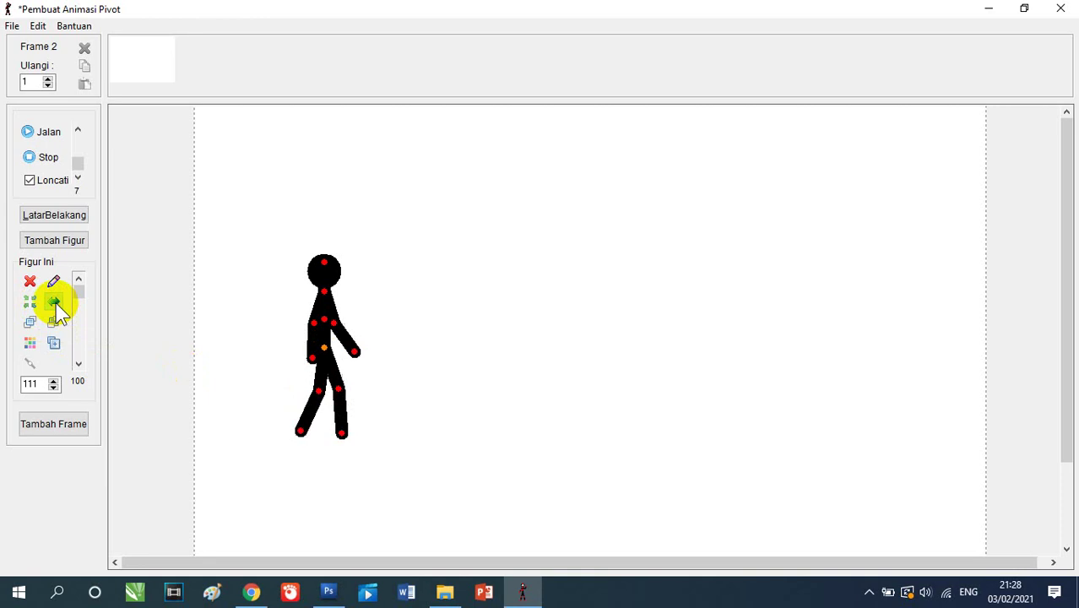
left_click(55, 303)
left_click(56, 302)
left_click(56, 302)
left_click(55, 303)
- Duplicate the walking figure and place the copy just left of the original
left_click(331, 321)
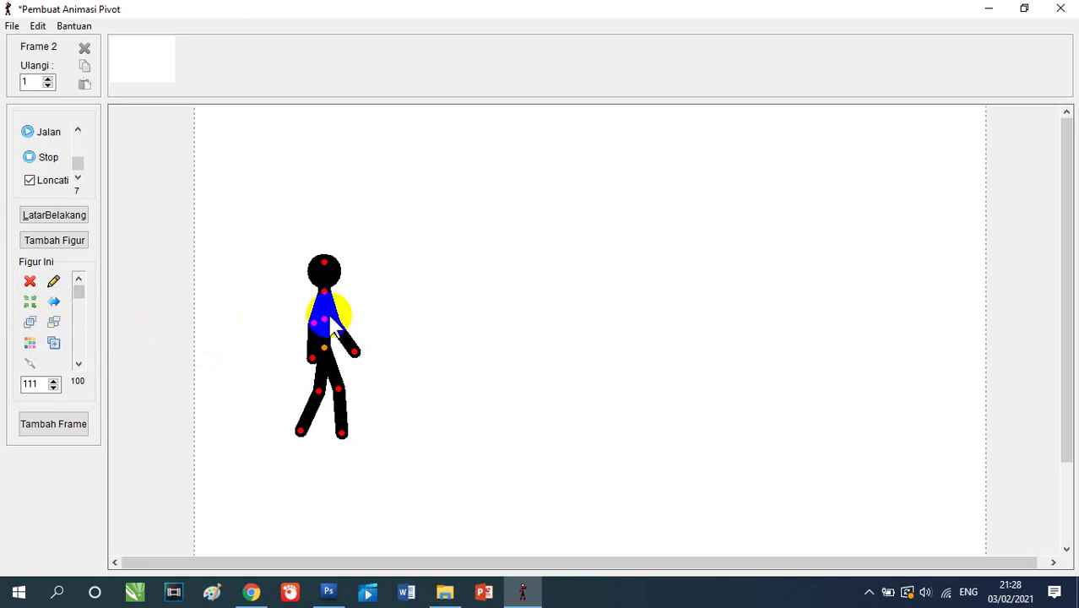
left_click(49, 346)
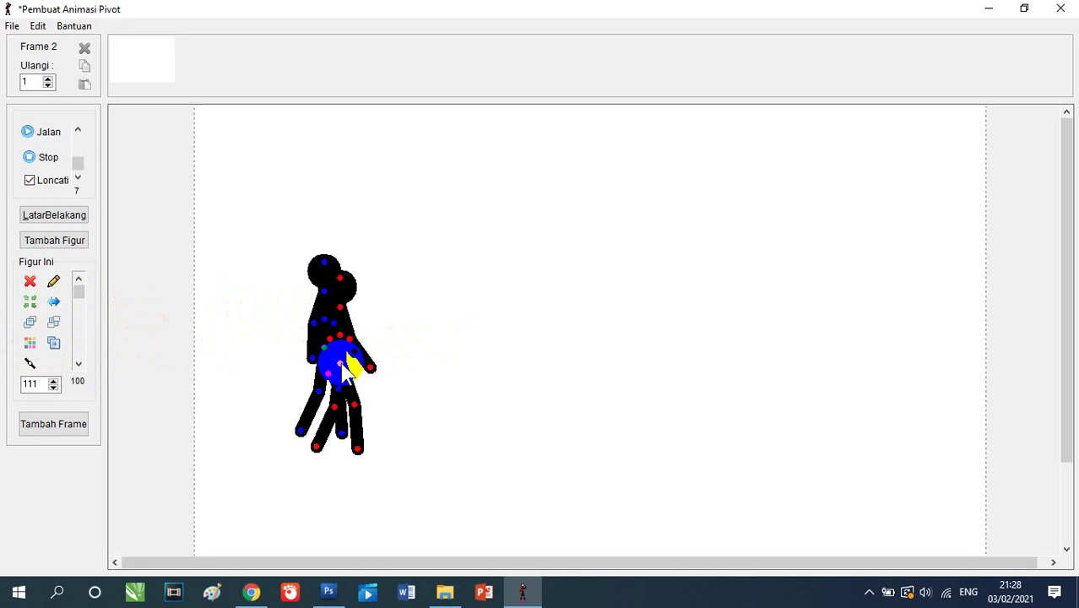
left_click_drag(342, 364, 262, 346)
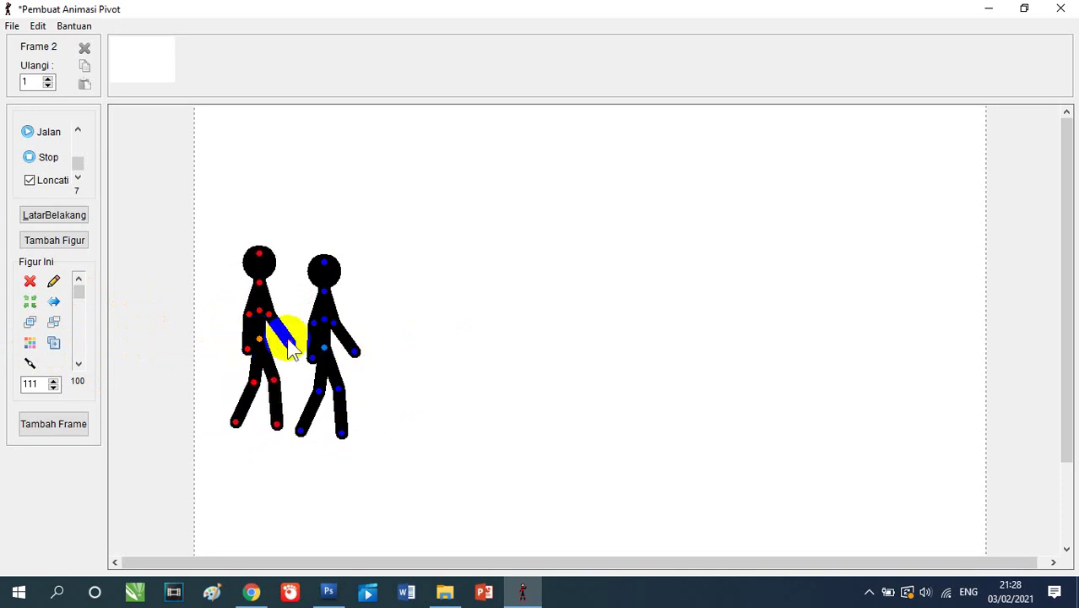
- Tilt the original figure's upper body slightly forward, overlap it with the copy, and move it well clear to the copy's right
mouse_move(325, 319)
left_mouse_down()
mouse_move(308, 344)
mouse_move(323, 325)
mouse_move(330, 333)
left_mouse_up()
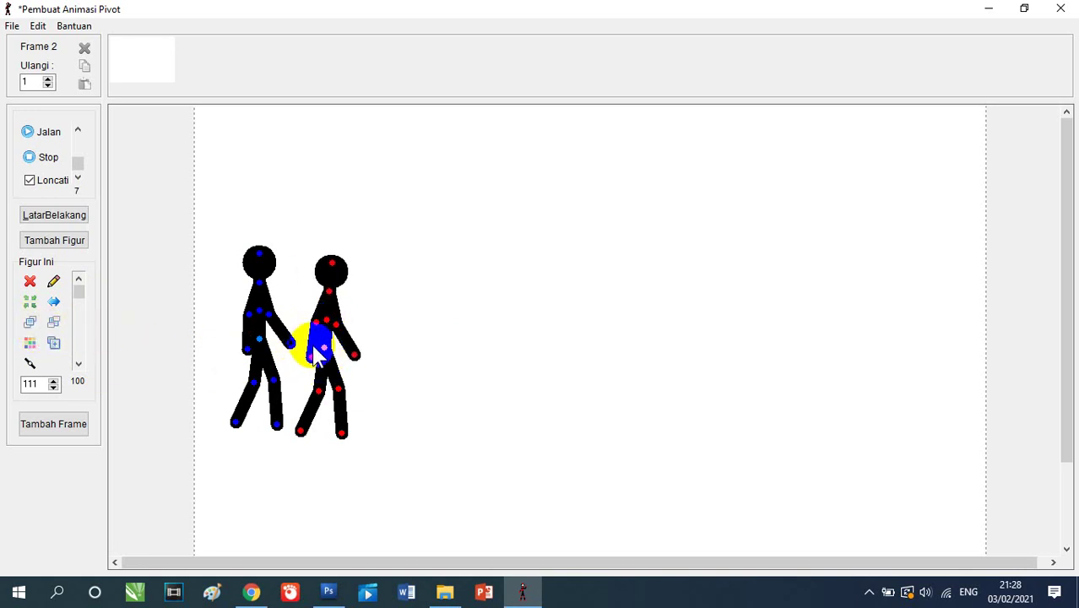
left_click_drag(326, 347, 280, 344)
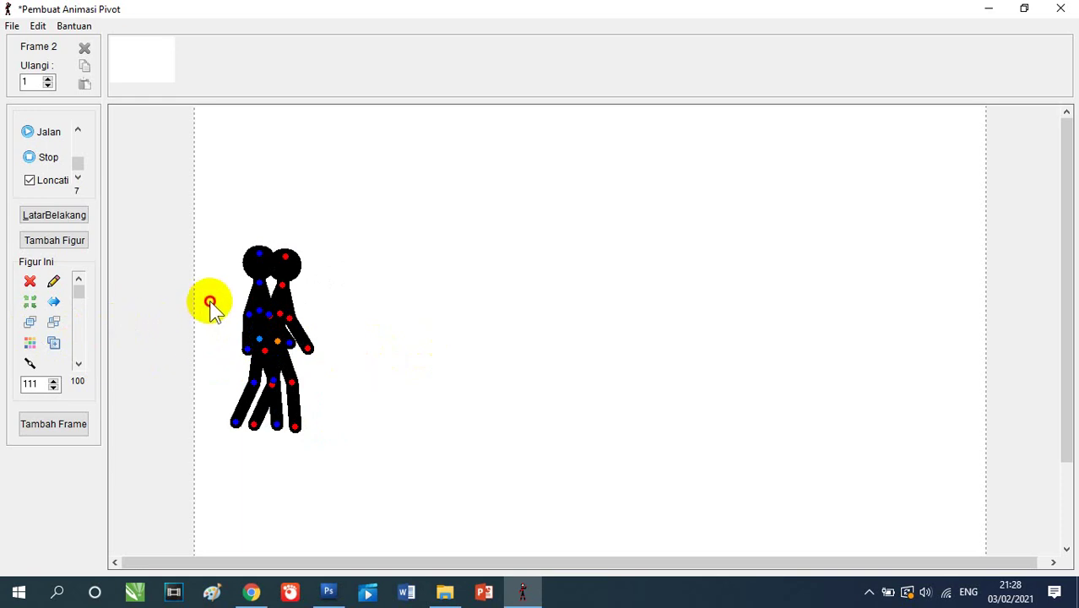
left_click(274, 343)
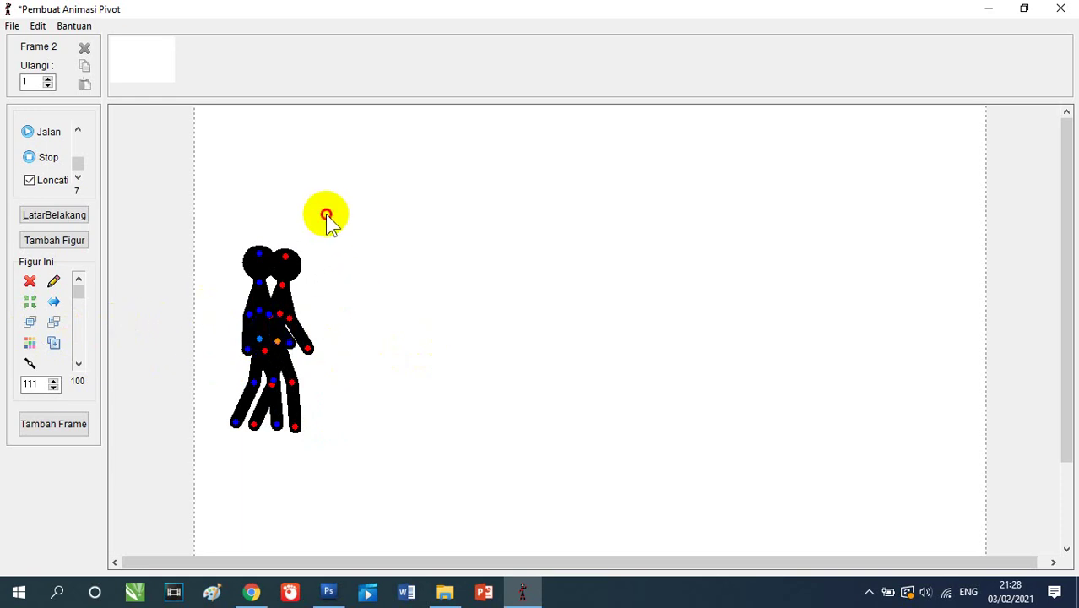
left_click_drag(277, 341, 440, 342)
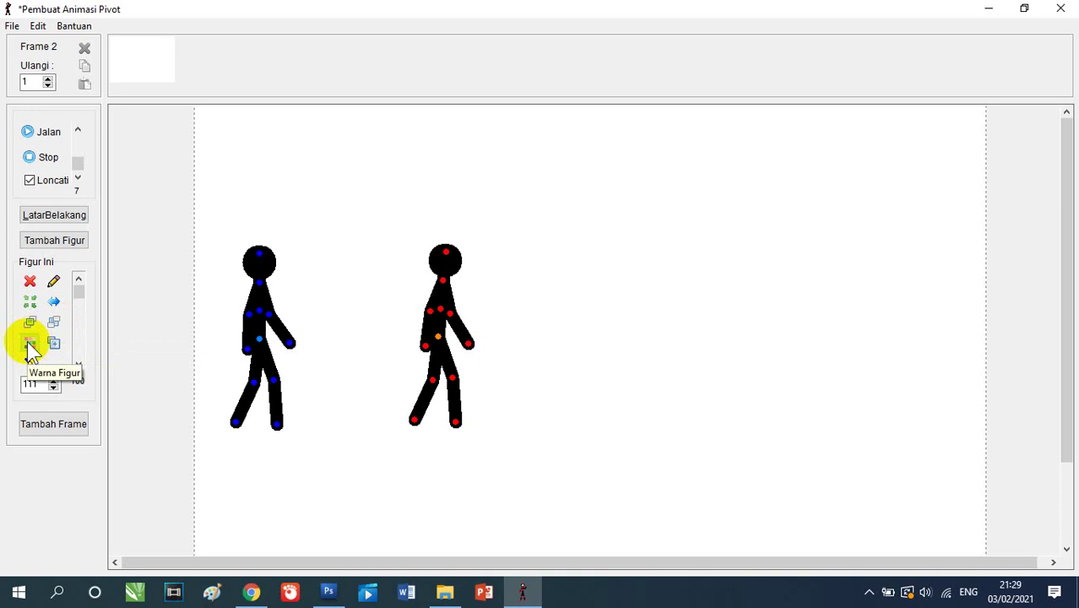
- Recolour the left walking figure light blue and shift it slightly toward the black figure
left_click(260, 343)
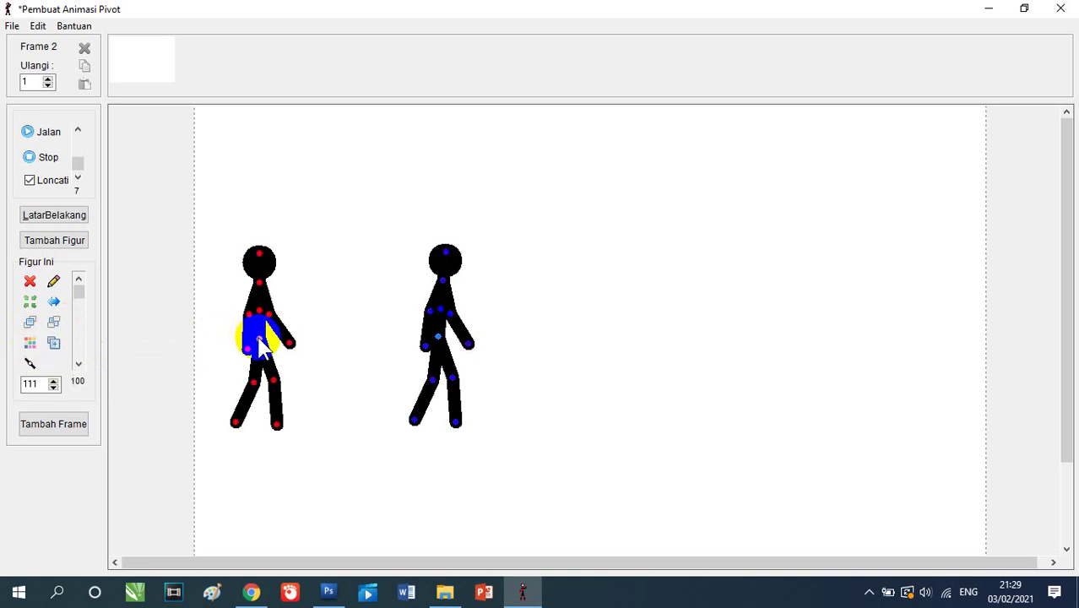
left_click(30, 343)
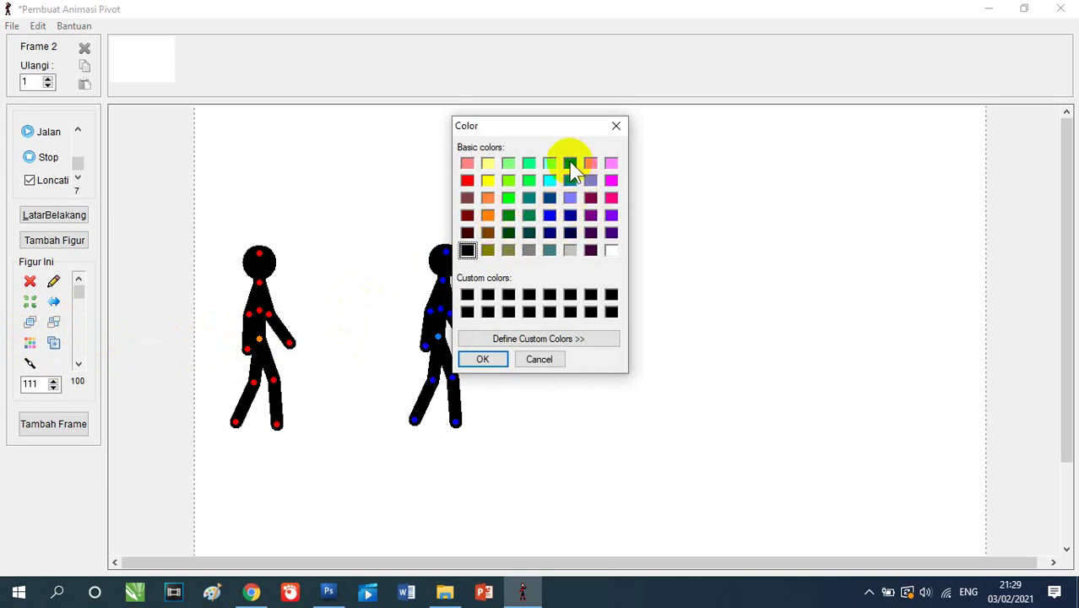
left_click(476, 362)
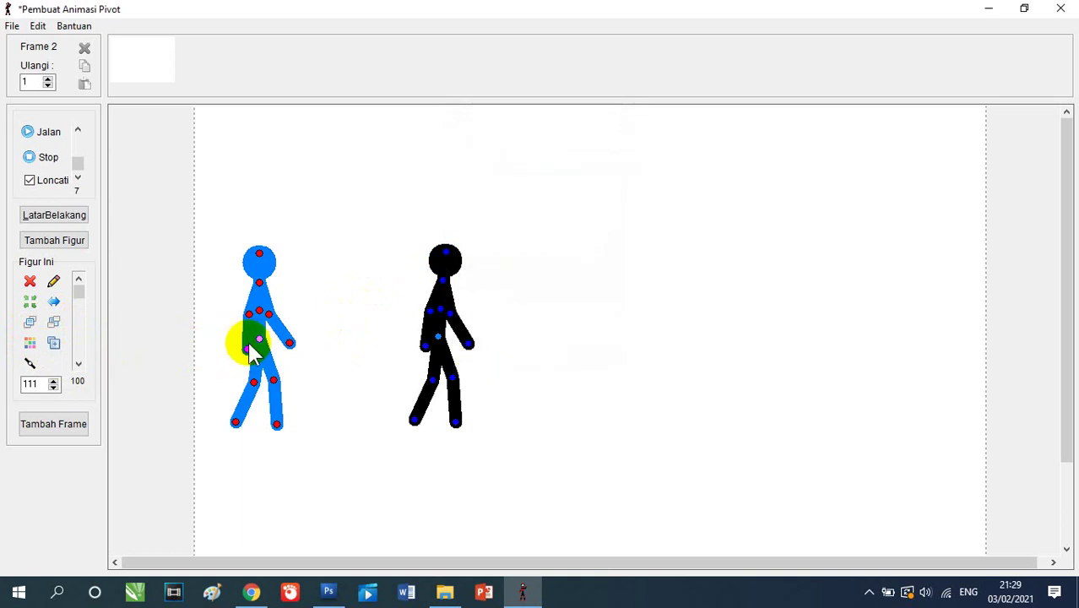
left_click_drag(260, 342, 297, 338)
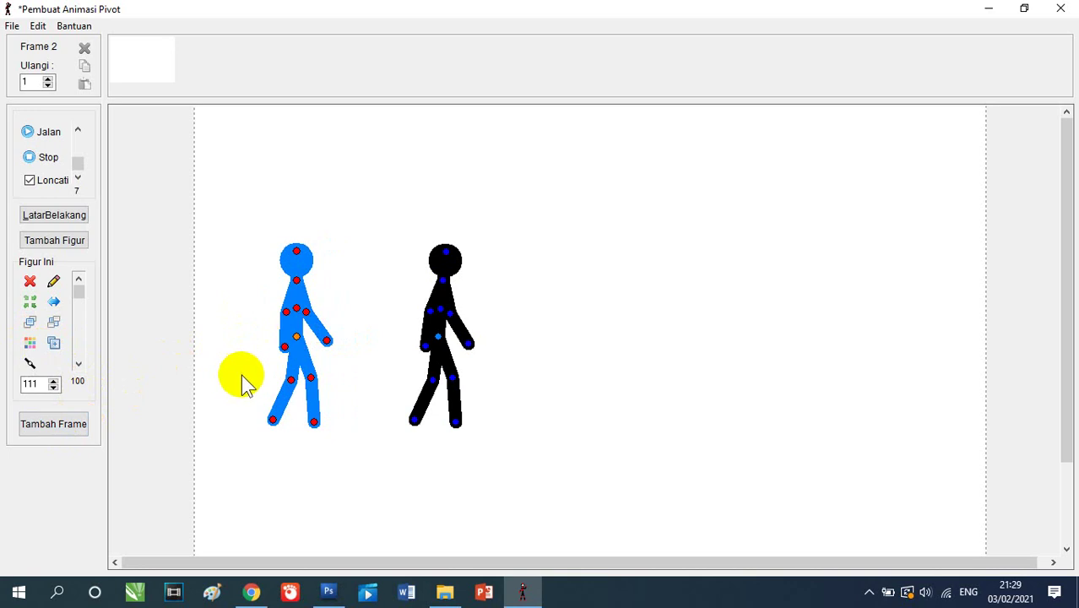
left_click(283, 346)
left_click_drag(285, 345, 298, 337)
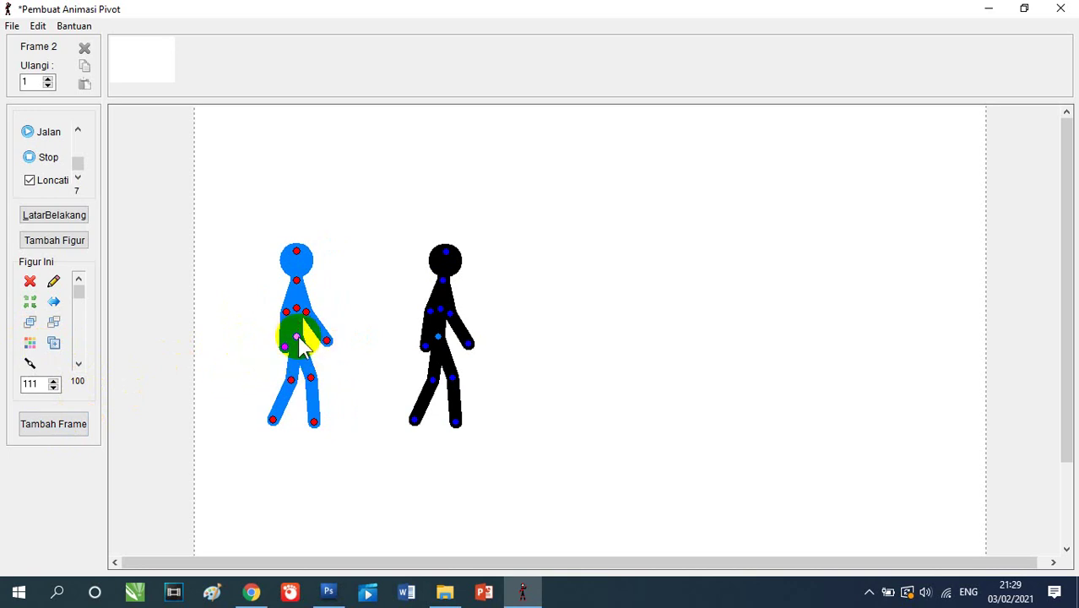
- Delete the blue and black walking figures and add a new default stick figure to the empty canvas
left_click(29, 282)
left_click(435, 351)
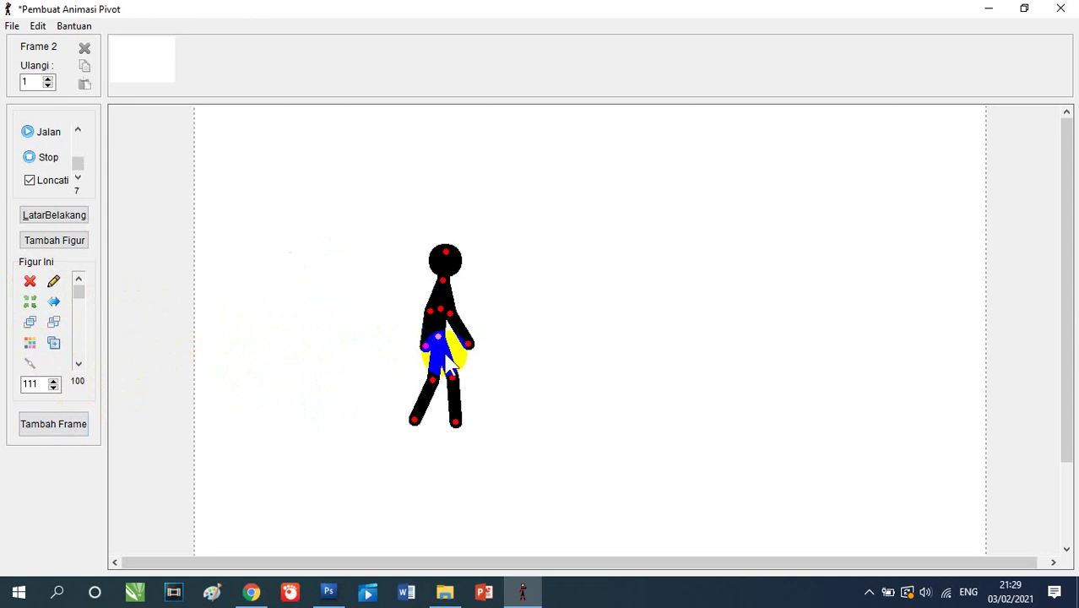
left_click(29, 284)
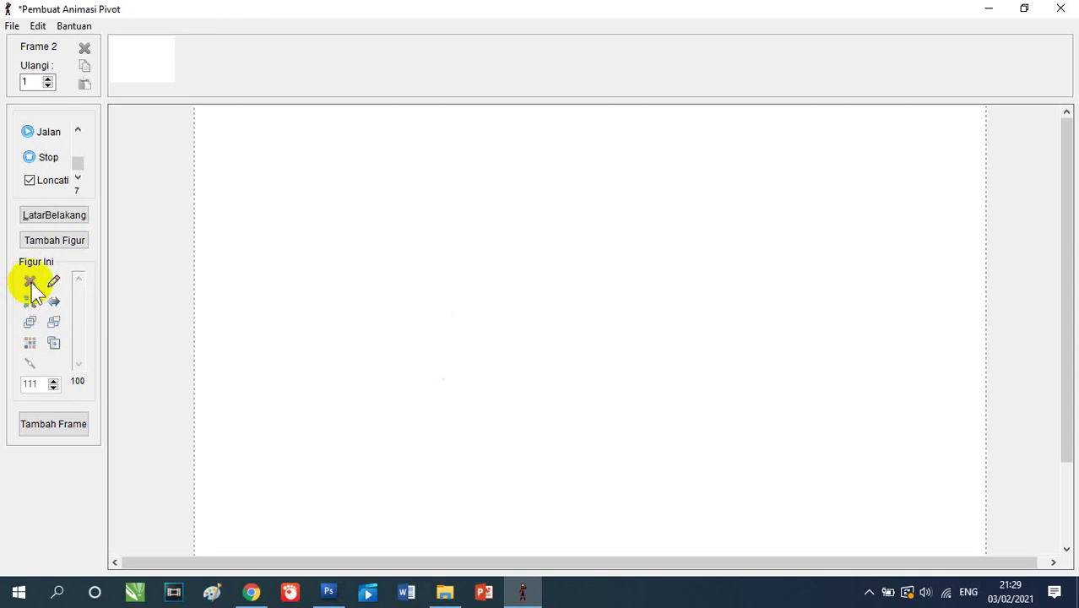
left_click(56, 242)
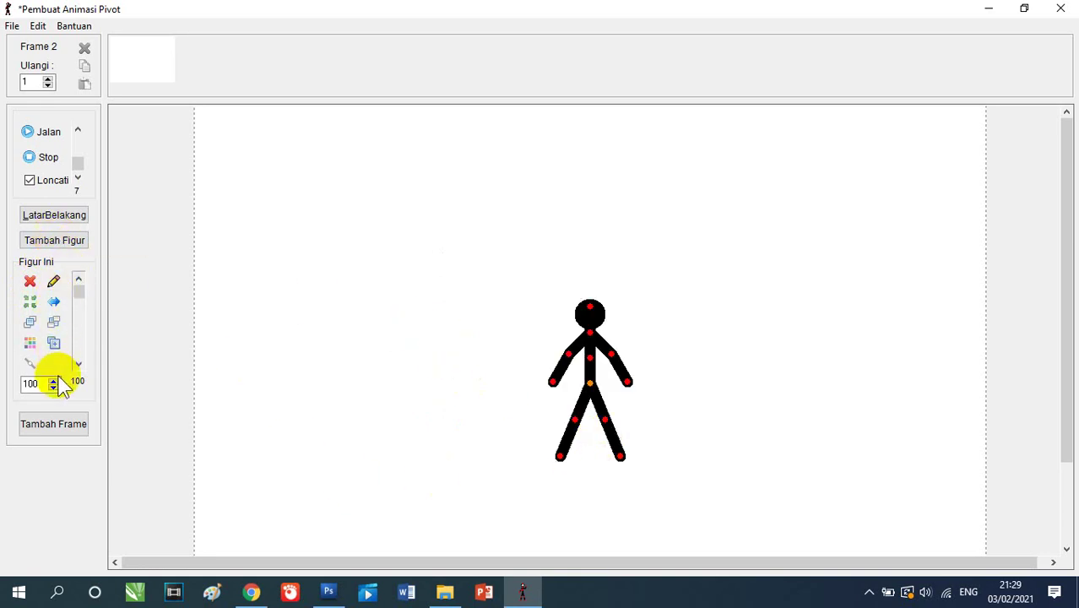
- Scale the stick figure to 150 and move it slightly up and to the left on the canvas
left_click_drag(42, 384, 14, 397)
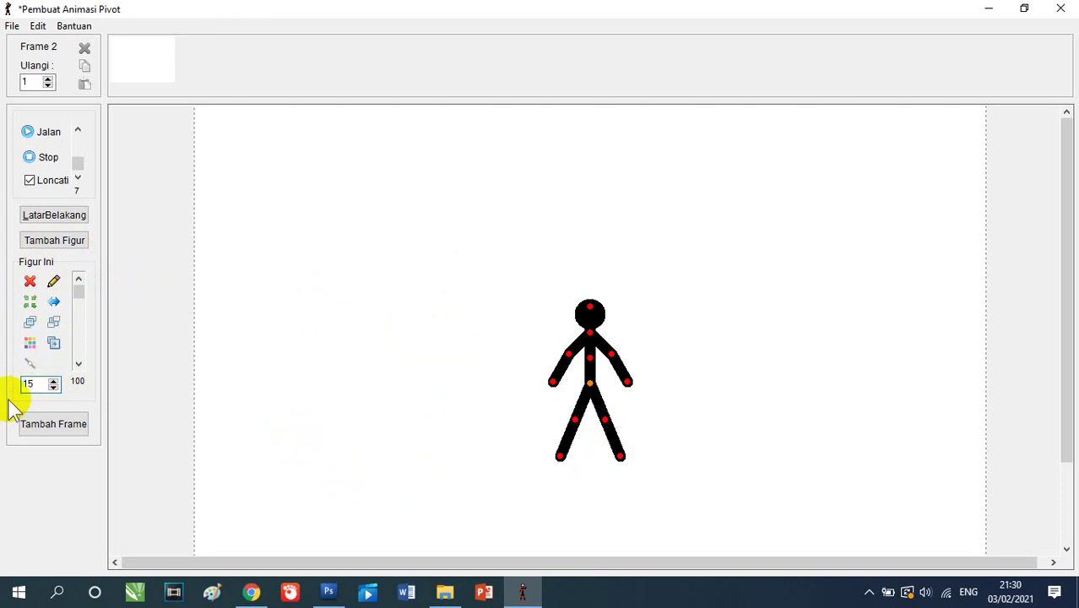
key("Return")
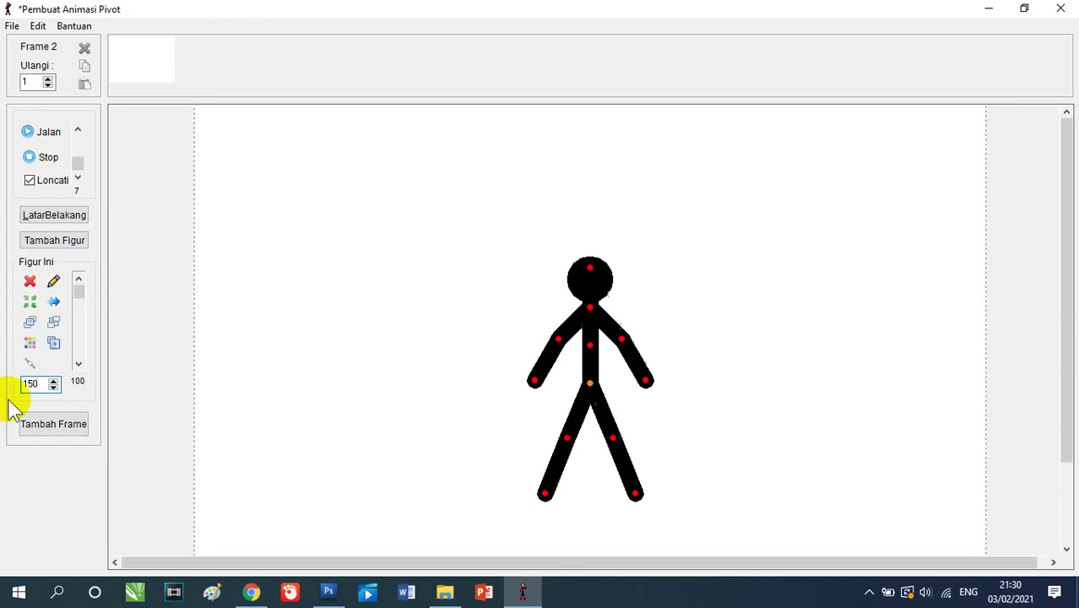
mouse_move(591, 410)
left_mouse_down()
mouse_move(601, 422)
mouse_move(572, 347)
left_mouse_up()
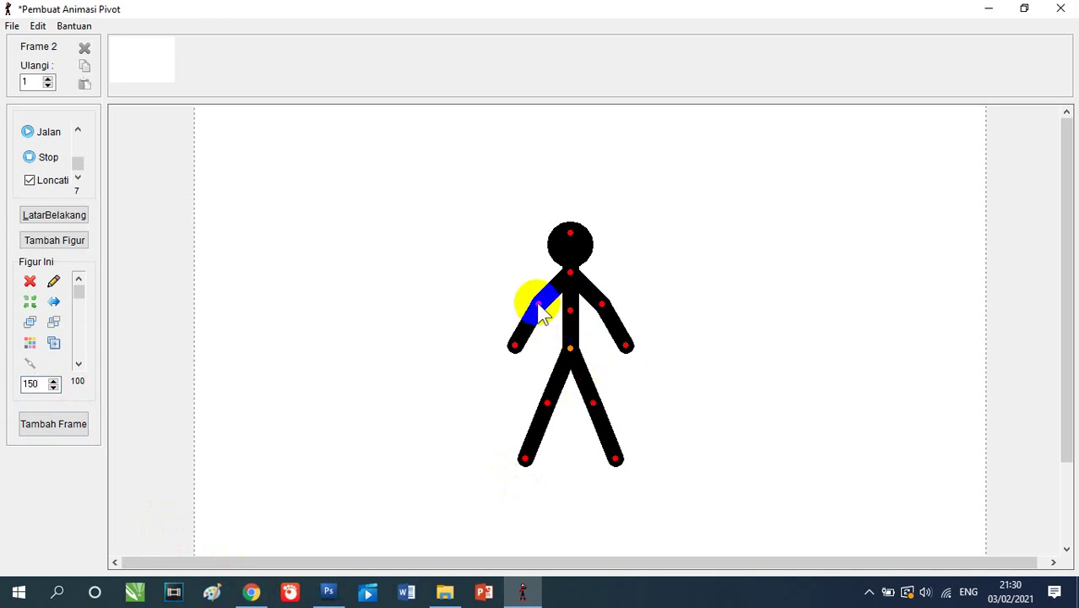
- Bend both of the figure's arms so its hands rest on its hips, and add the pose as a frame
left_click_drag(539, 304, 531, 296)
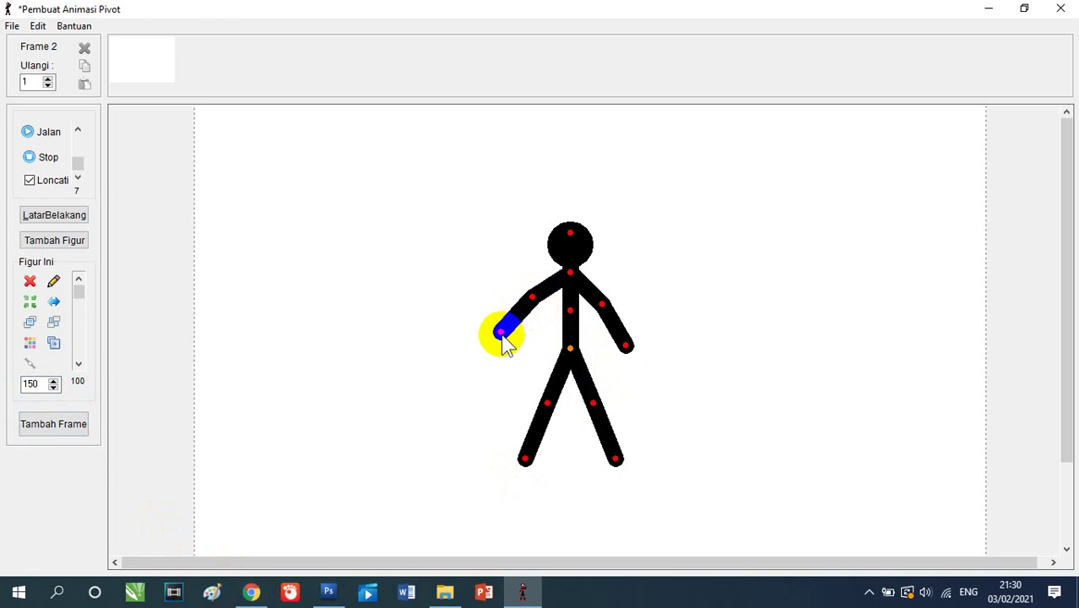
left_click_drag(500, 333, 555, 341)
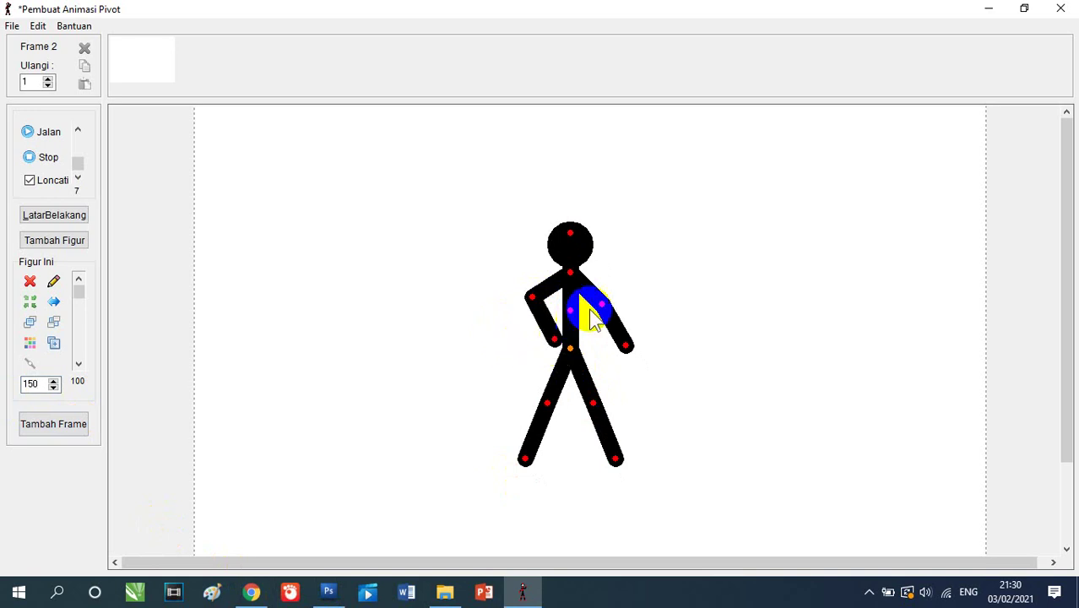
left_click_drag(598, 306, 611, 291)
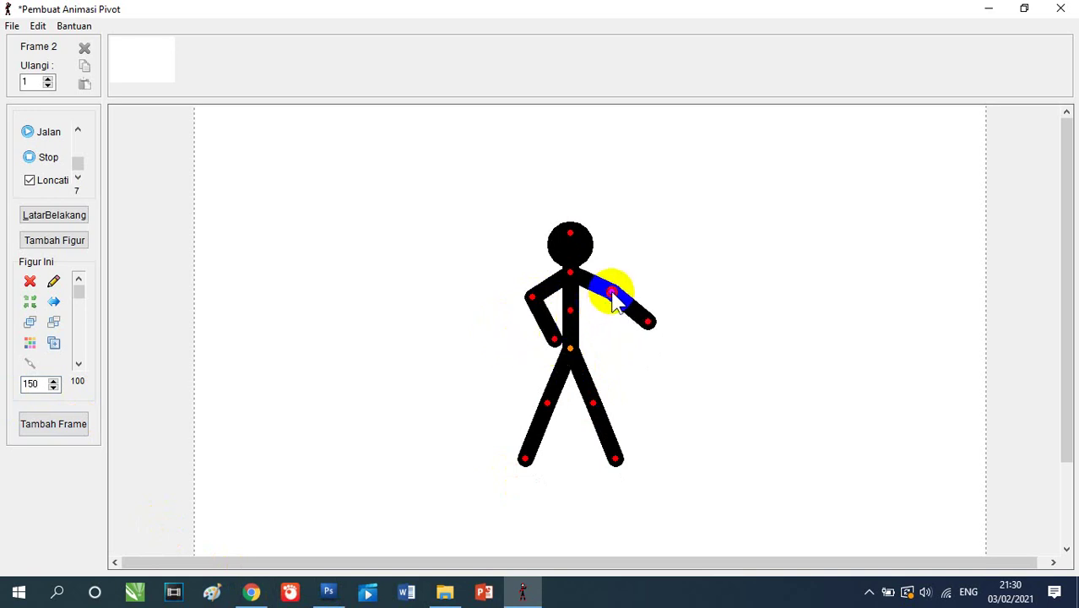
left_click_drag(658, 326, 608, 299)
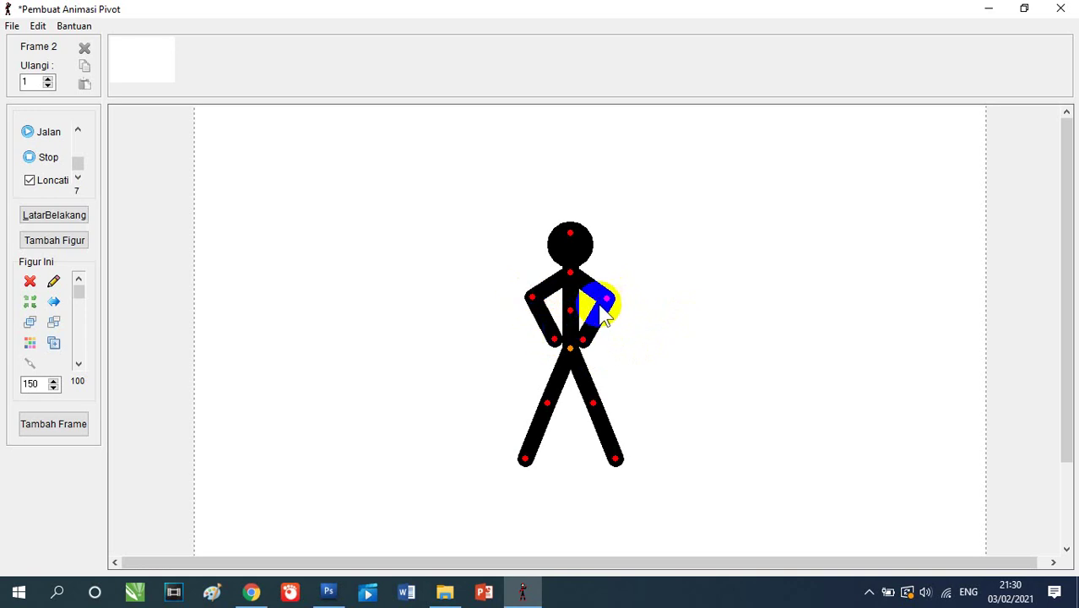
left_click_drag(606, 300, 608, 298)
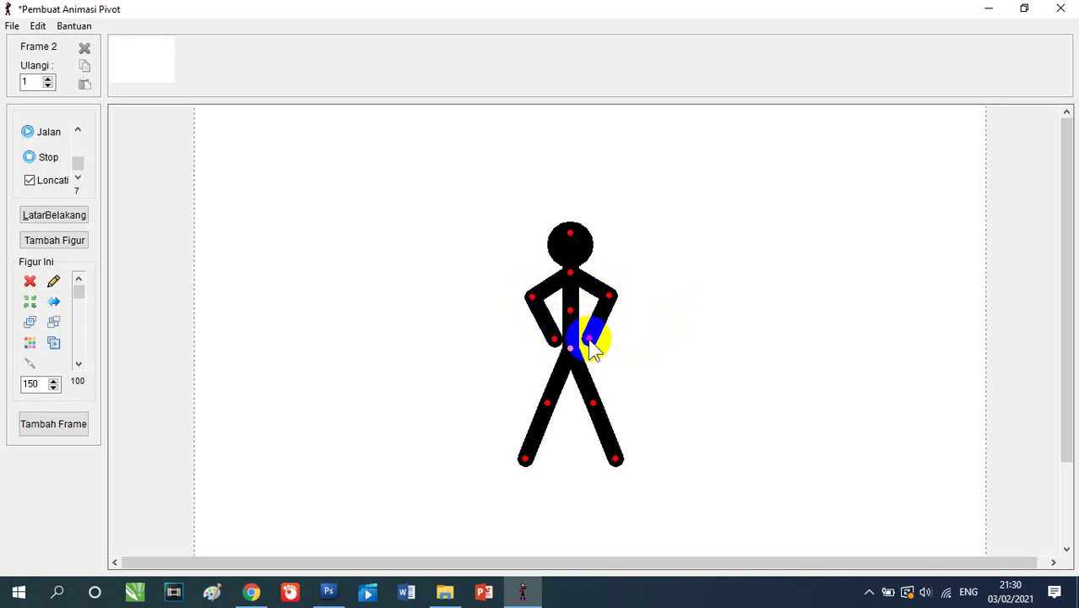
left_click_drag(591, 341, 586, 341)
left_click(56, 429)
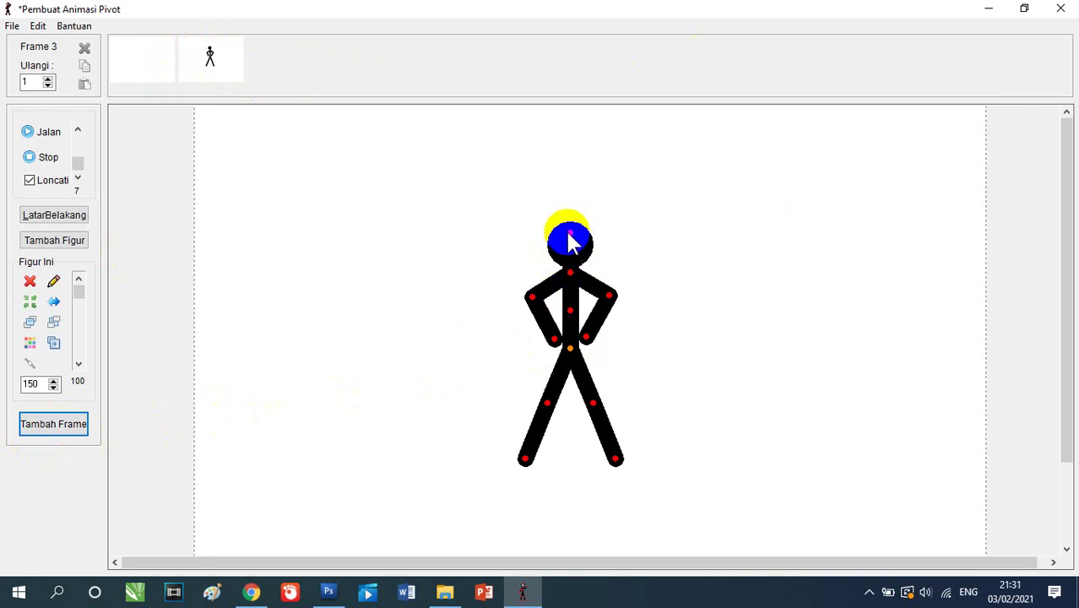
- Tilt the figure's head progressively to the left in two small increments, adding a frame after each one
left_click_drag(570, 239, 559, 244)
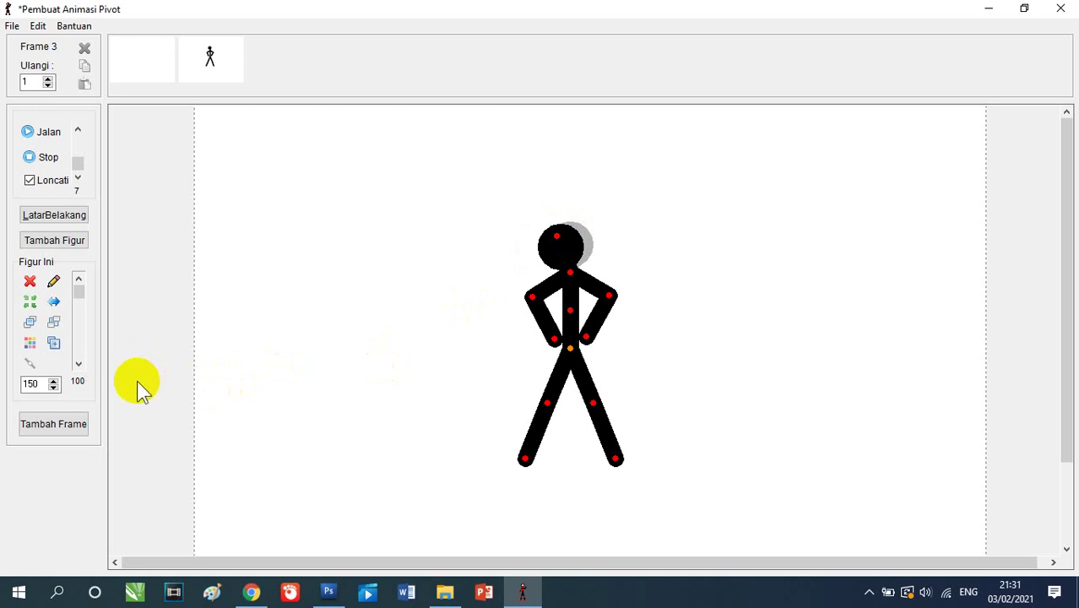
left_click(53, 423)
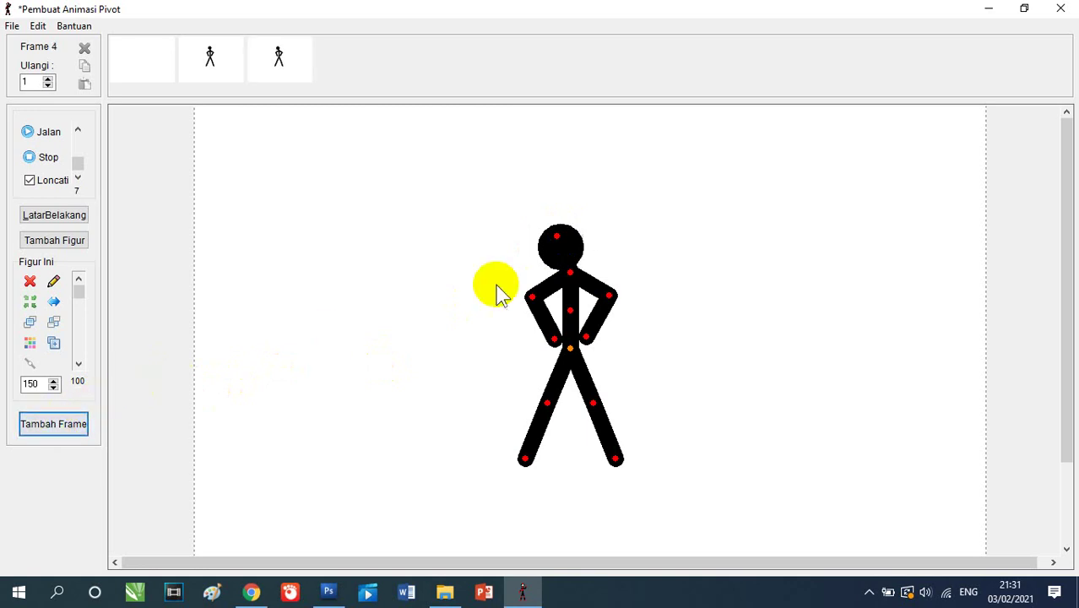
left_click_drag(558, 243, 546, 246)
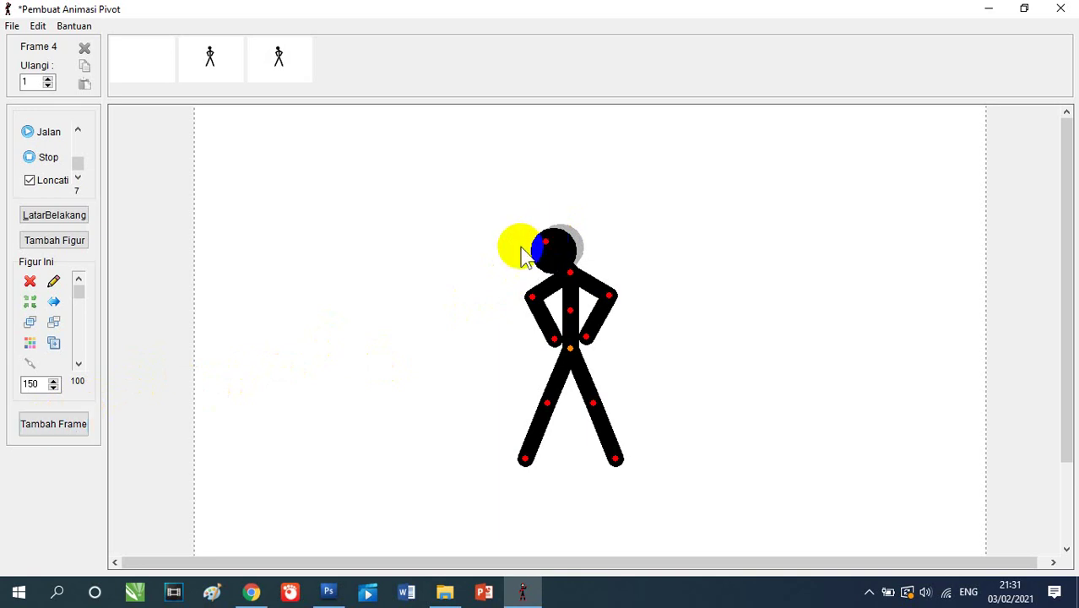
left_click(53, 424)
- Raise the head back upright in two small increments, adding a frame for each and one extra upright frame
left_click_drag(562, 247, 552, 242)
left_click(39, 426)
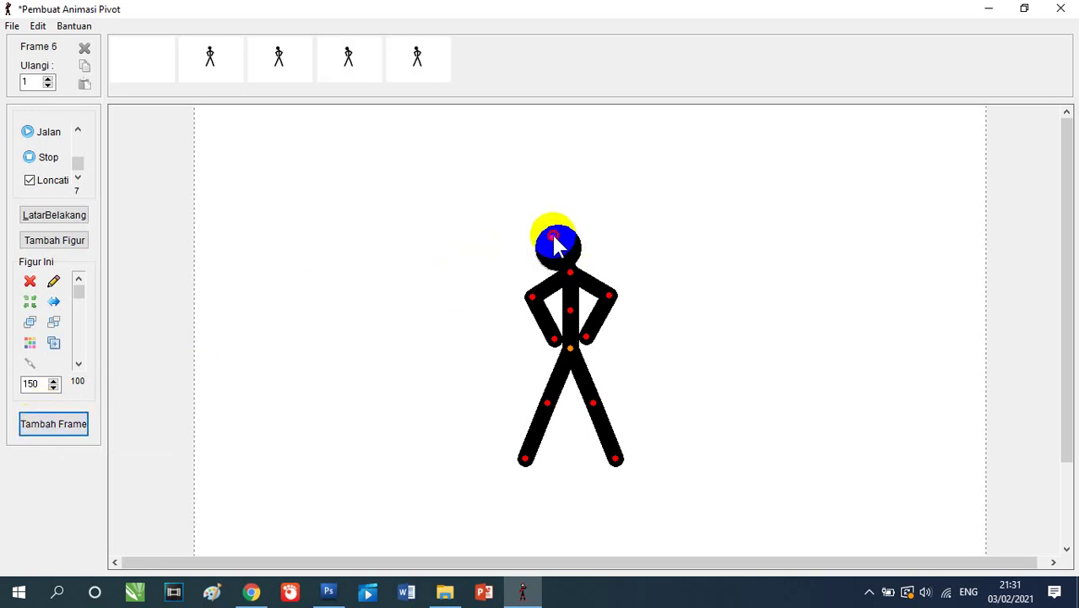
left_click_drag(554, 244, 568, 241)
left_click(49, 424)
left_click(67, 429)
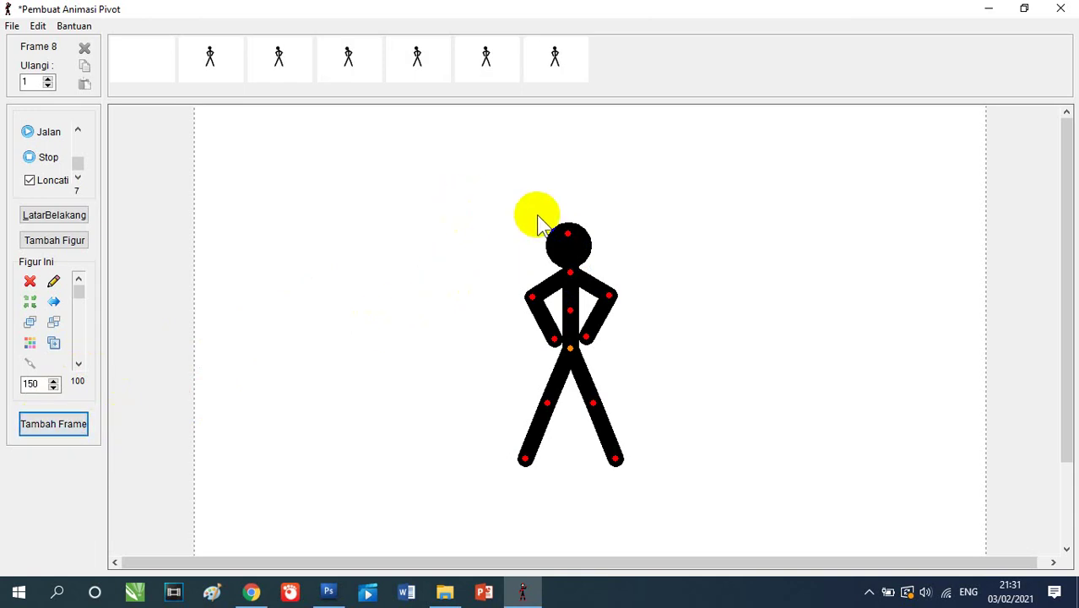
- Repeat the leftward head tilt in two increments, adding frames 8 and 9
mouse_move(557, 246)
left_mouse_down()
mouse_move(555, 260)
mouse_move(571, 244)
mouse_move(558, 243)
left_mouse_up()
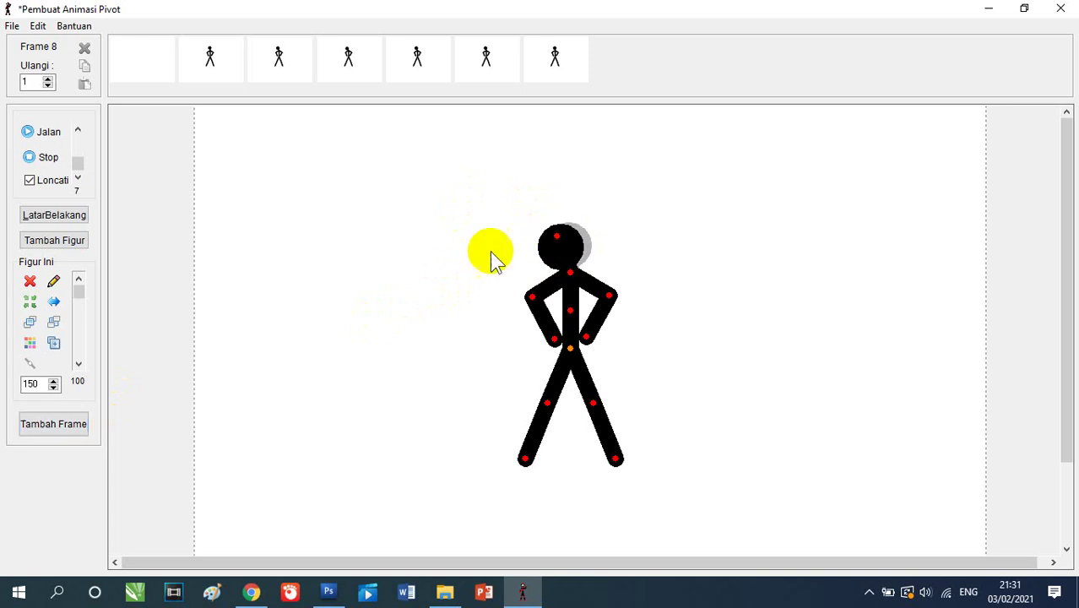
left_click(54, 425)
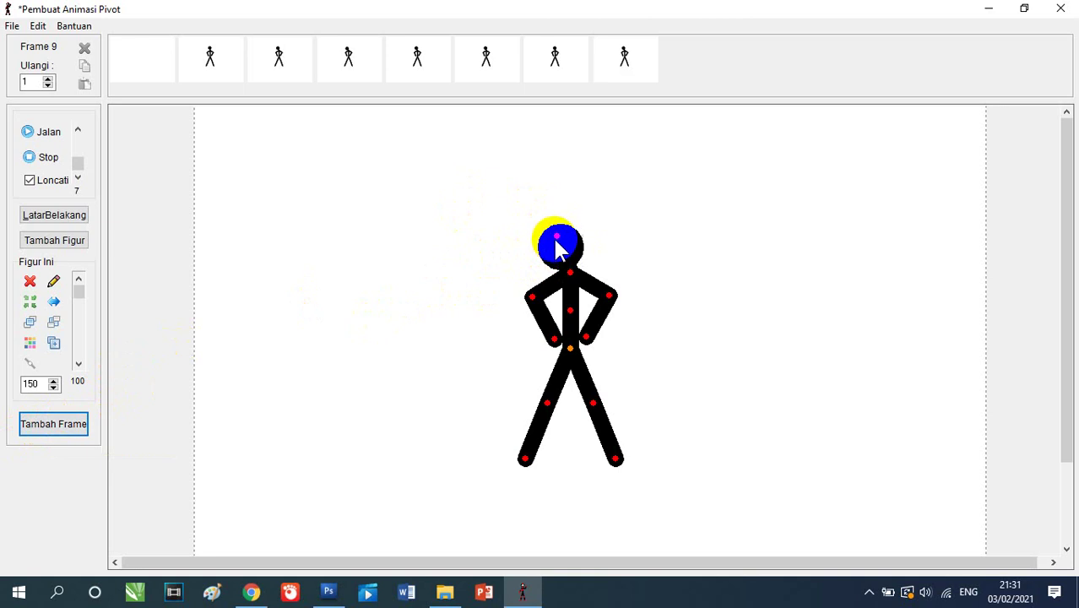
left_click_drag(557, 243, 550, 245)
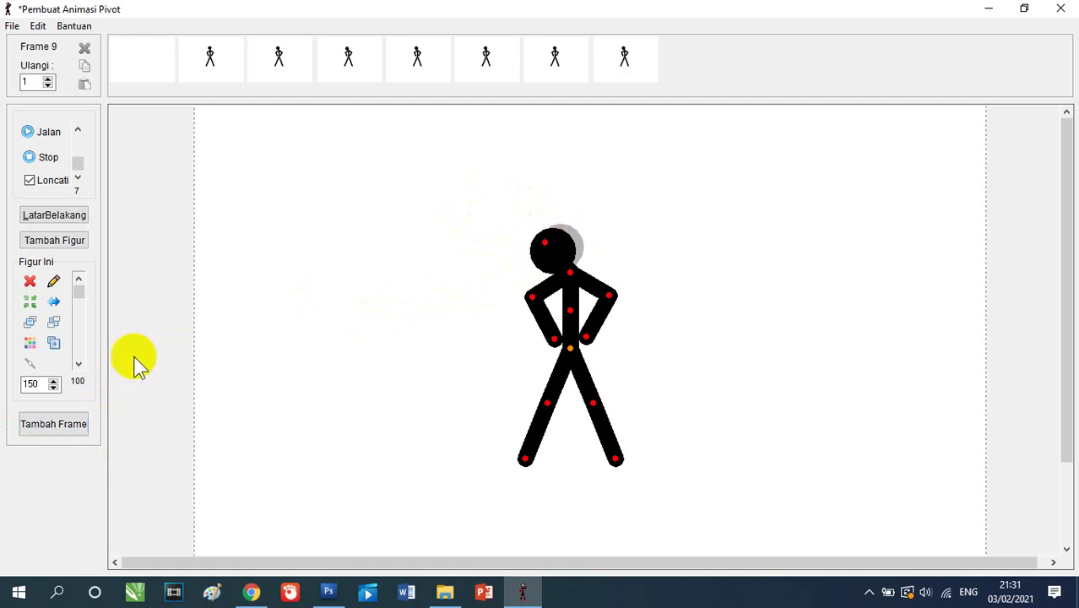
left_click(59, 431)
- Return the head from its second left tilt to upright and add frames up to frame 13
mouse_move(550, 243)
left_mouse_down()
mouse_move(540, 254)
mouse_move(535, 242)
mouse_move(578, 245)
mouse_move(547, 239)
mouse_move(549, 258)
mouse_move(566, 236)
left_mouse_up()
left_click(53, 426)
left_click(55, 431)
left_click(72, 427)
left_click(43, 422)
left_click(54, 427)
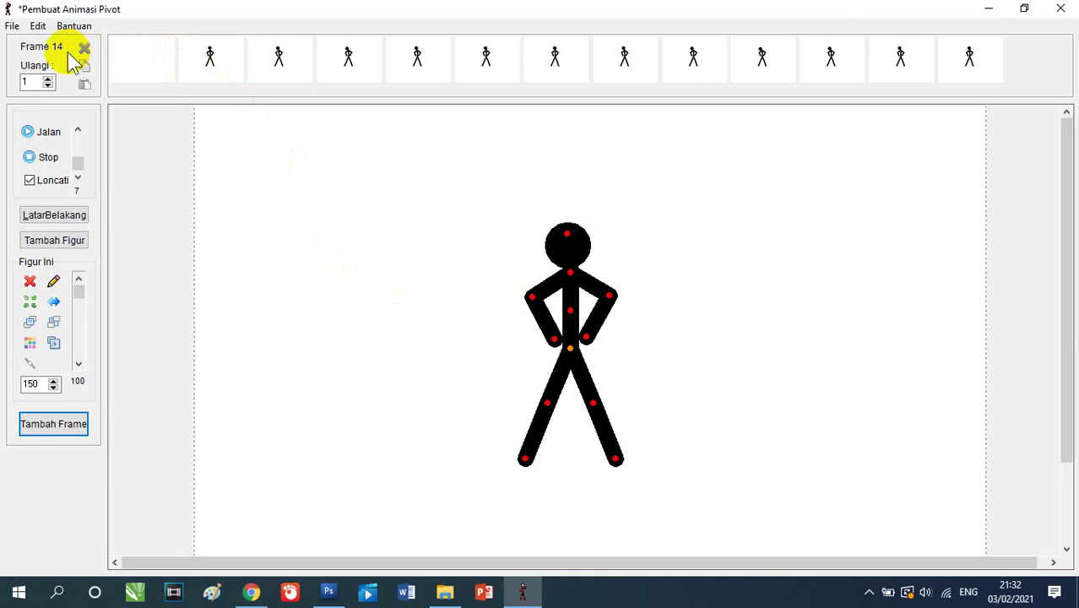
- Play the looping animation to preview the head movement, try the frame speed slider, and stop playback
left_click(32, 186)
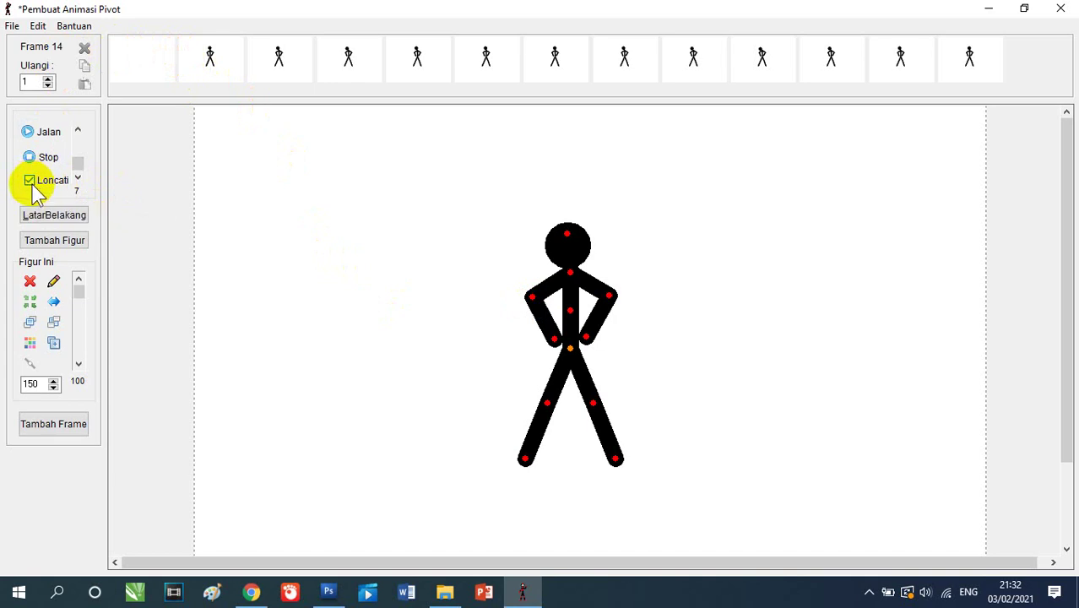
left_click(28, 133)
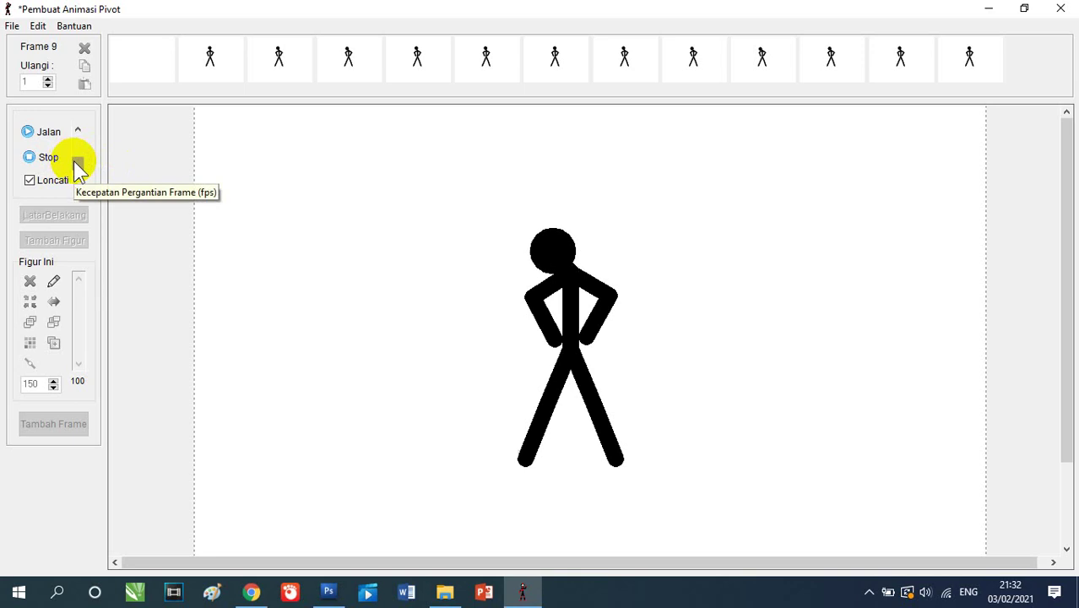
mouse_move(76, 163)
left_mouse_down()
mouse_move(79, 131)
mouse_move(79, 173)
left_mouse_up()
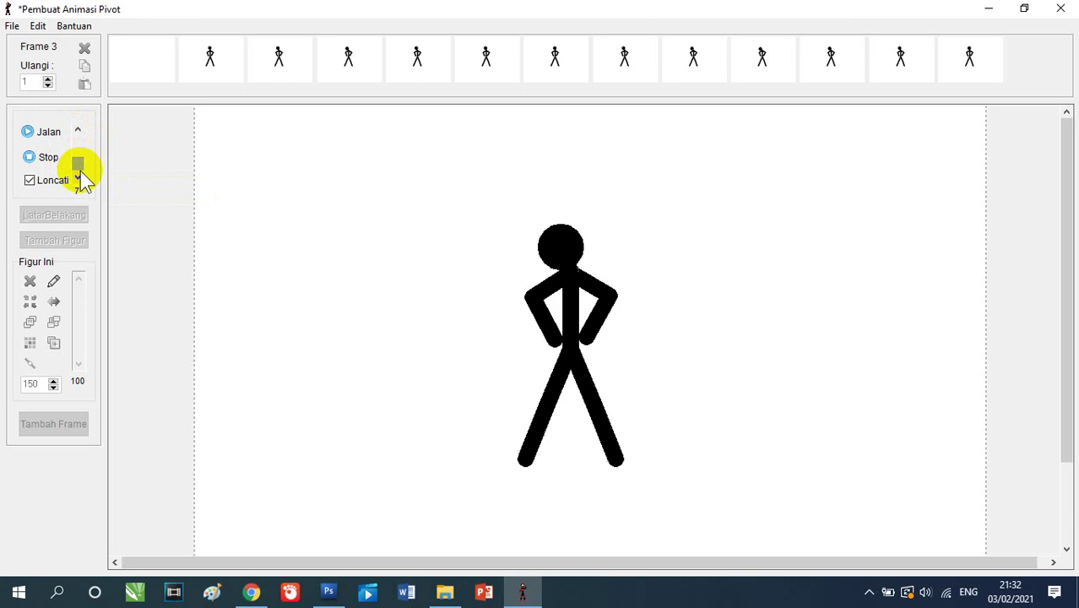
left_click(31, 158)
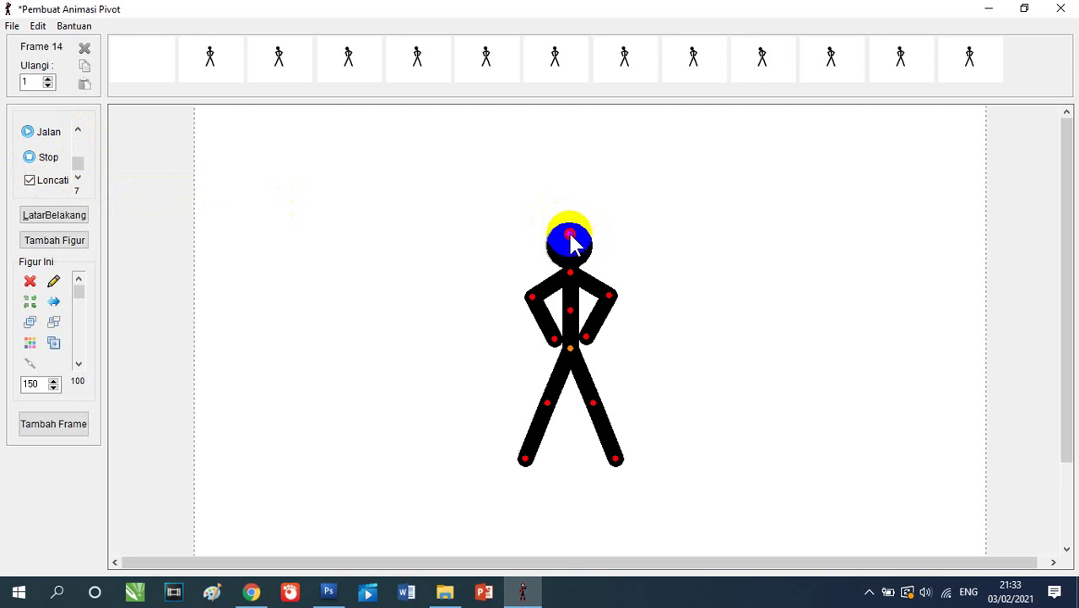
- Tilt the figure's head gradually to the right, adding frames 14 to 16
left_click(49, 433)
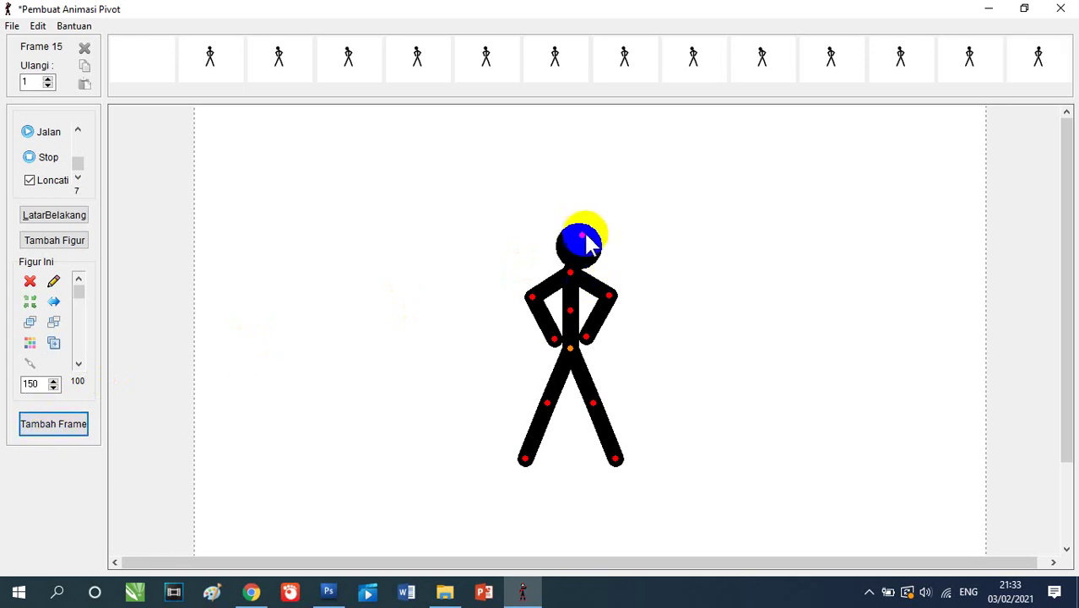
left_click_drag(588, 242, 594, 249)
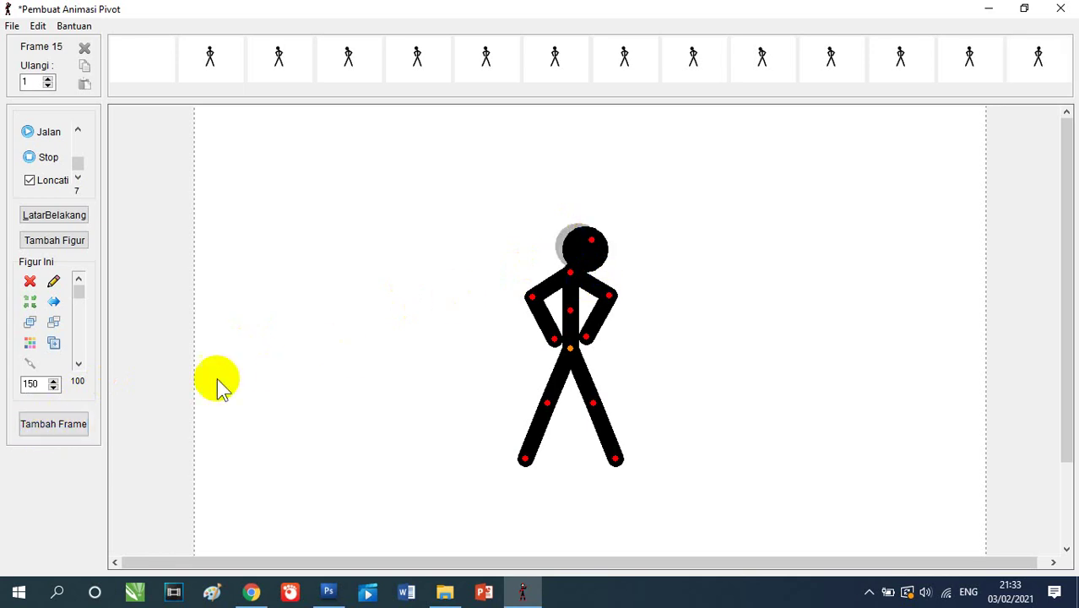
left_click(56, 426)
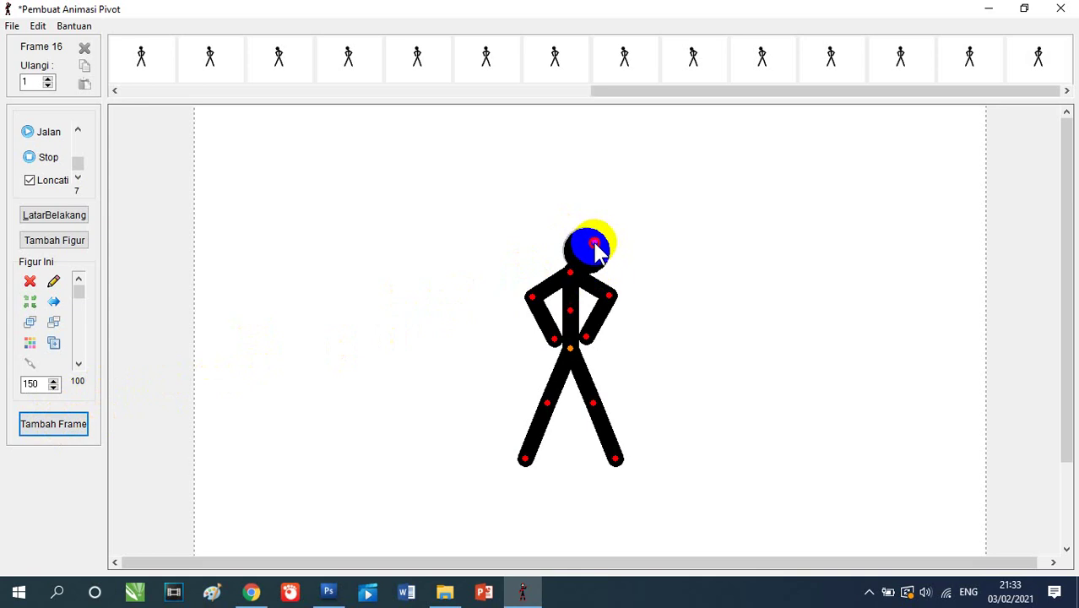
left_click(48, 424)
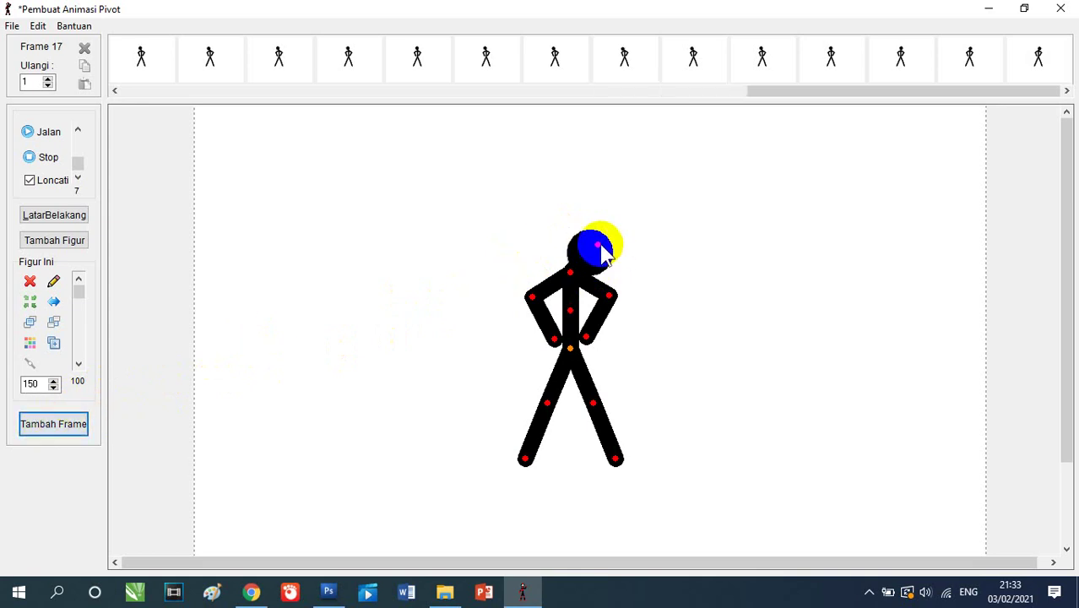
- Bring the head back from the right tilt to nearly upright in small increments, adding frames 17 to 20
left_click_drag(599, 246, 600, 235)
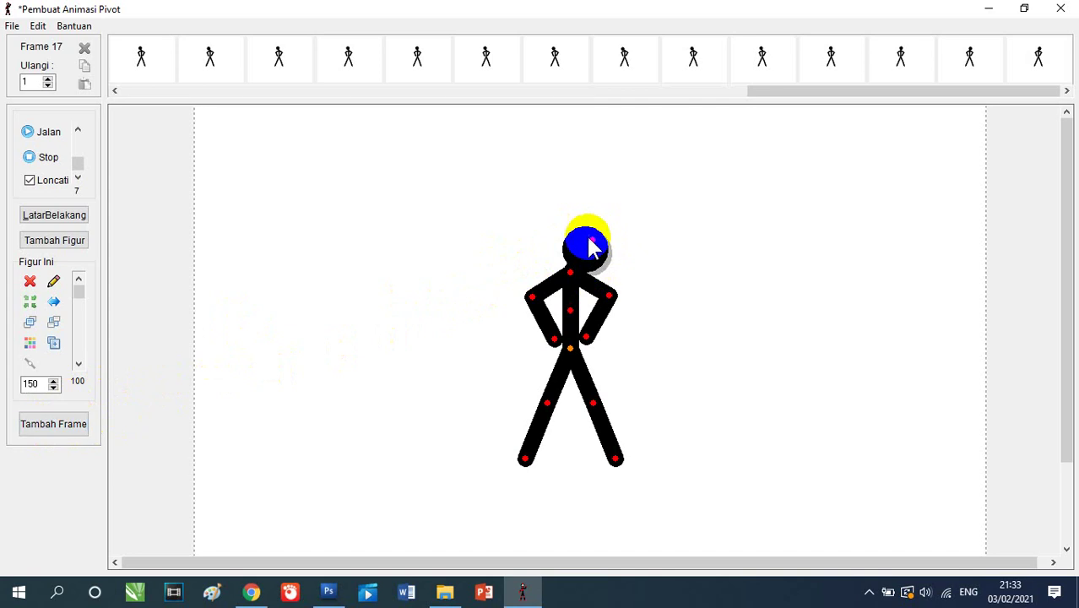
left_click(48, 423)
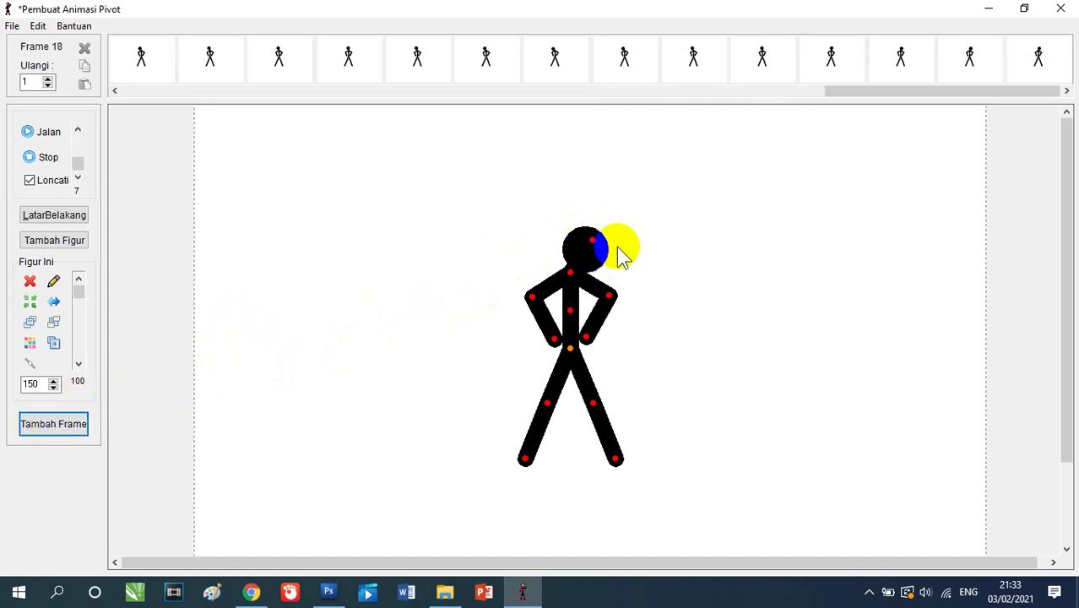
left_click_drag(595, 245, 594, 241)
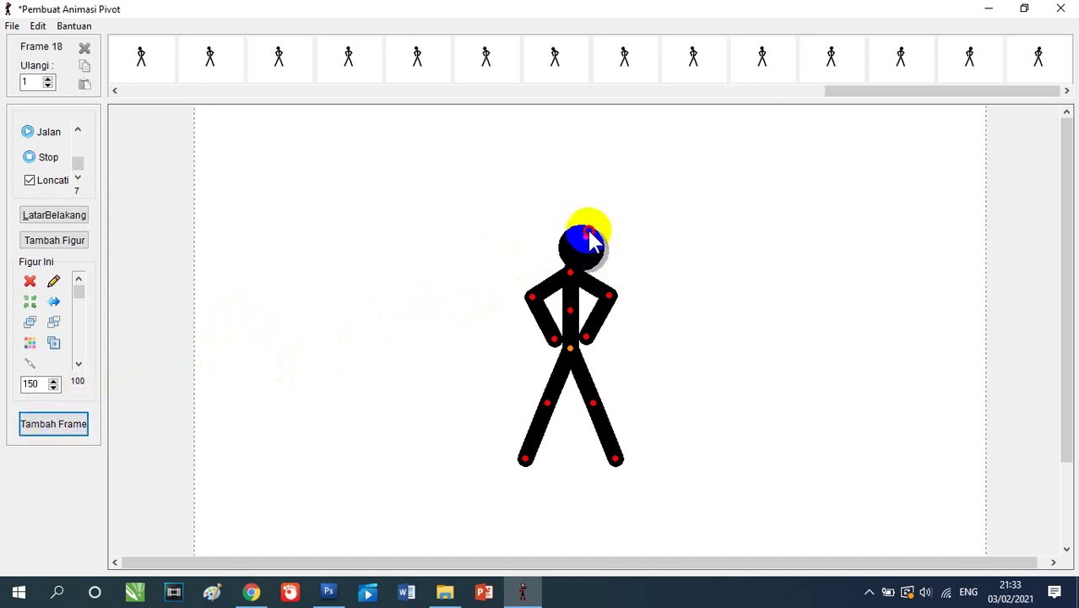
left_click(38, 428)
left_click_drag(598, 263, 581, 236)
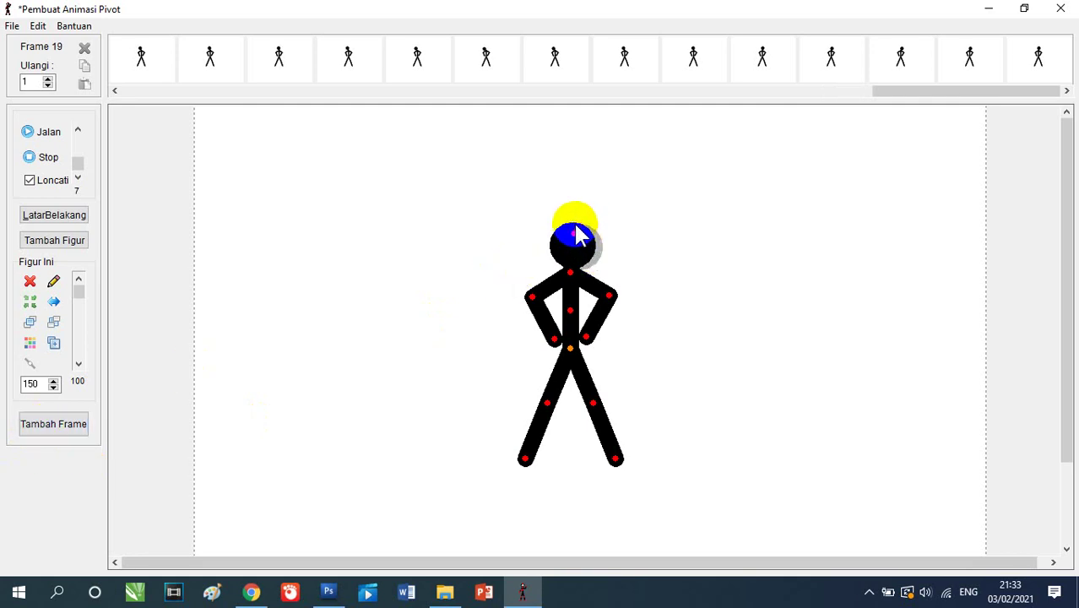
left_click(53, 425)
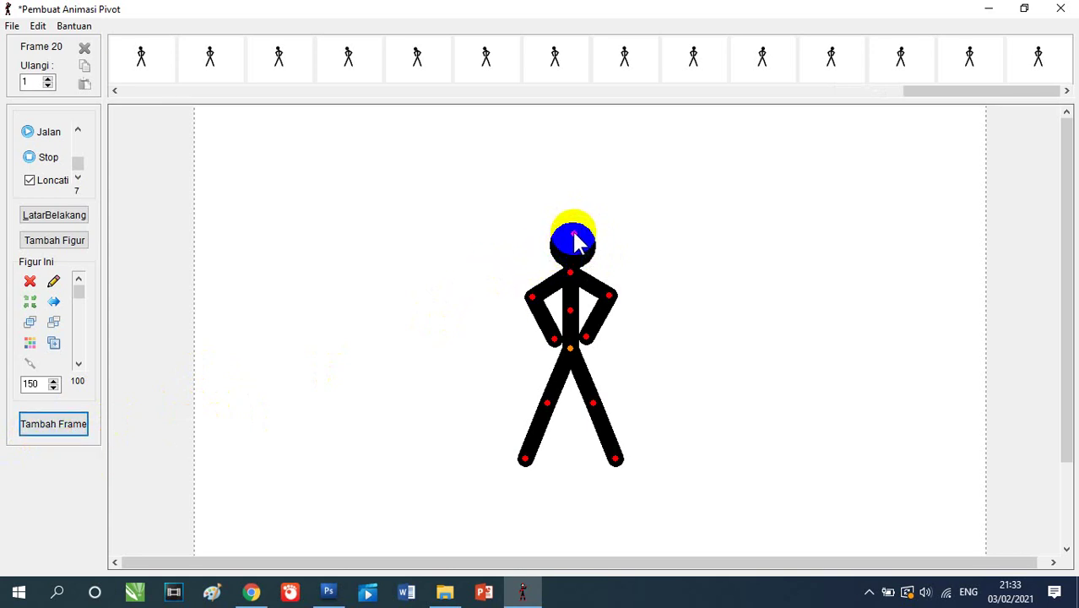
left_click(54, 424)
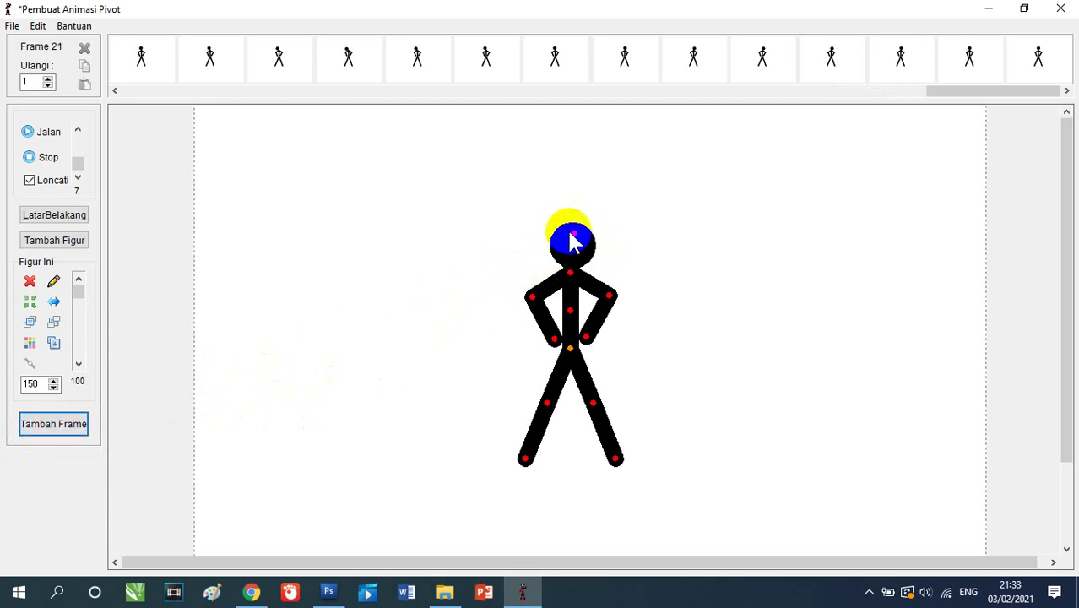
- Tilt the figure's head to the right again in small increments, adding frames 21 to 23
left_click_drag(574, 243, 583, 245)
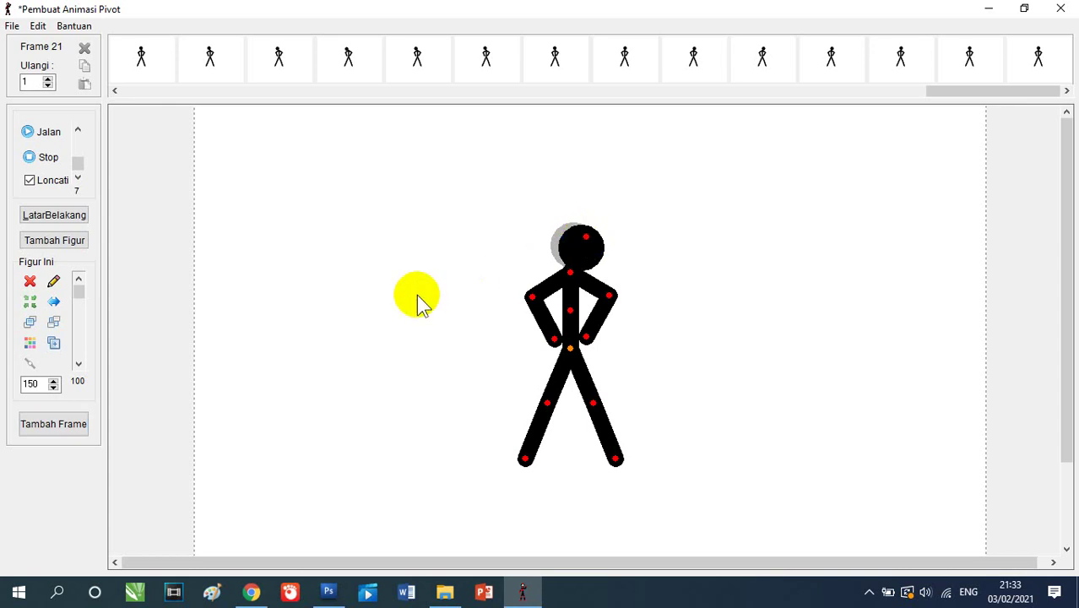
left_click(59, 426)
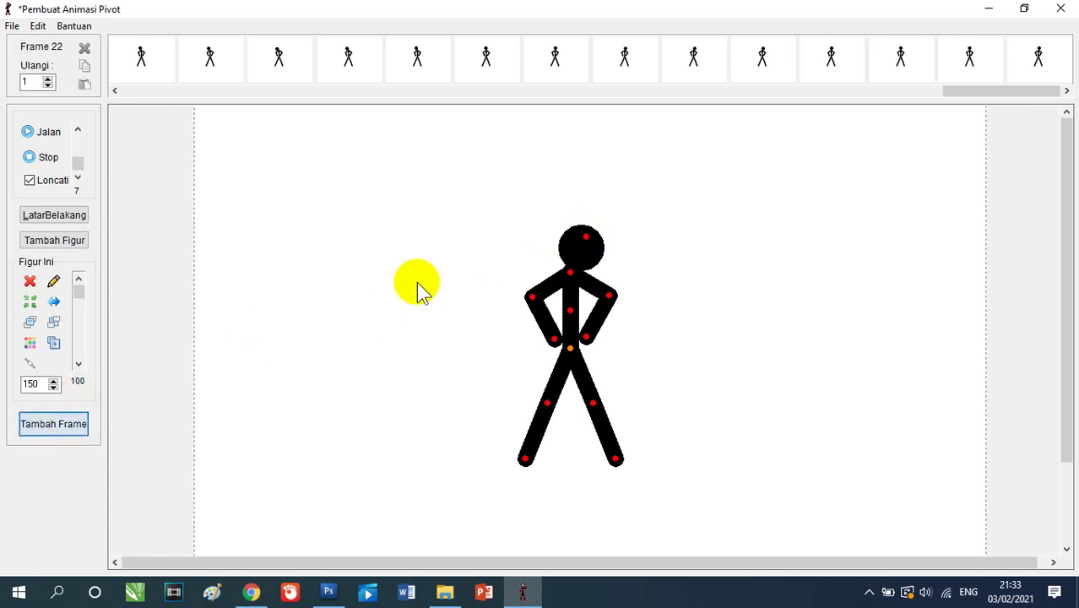
left_click_drag(589, 245, 602, 242)
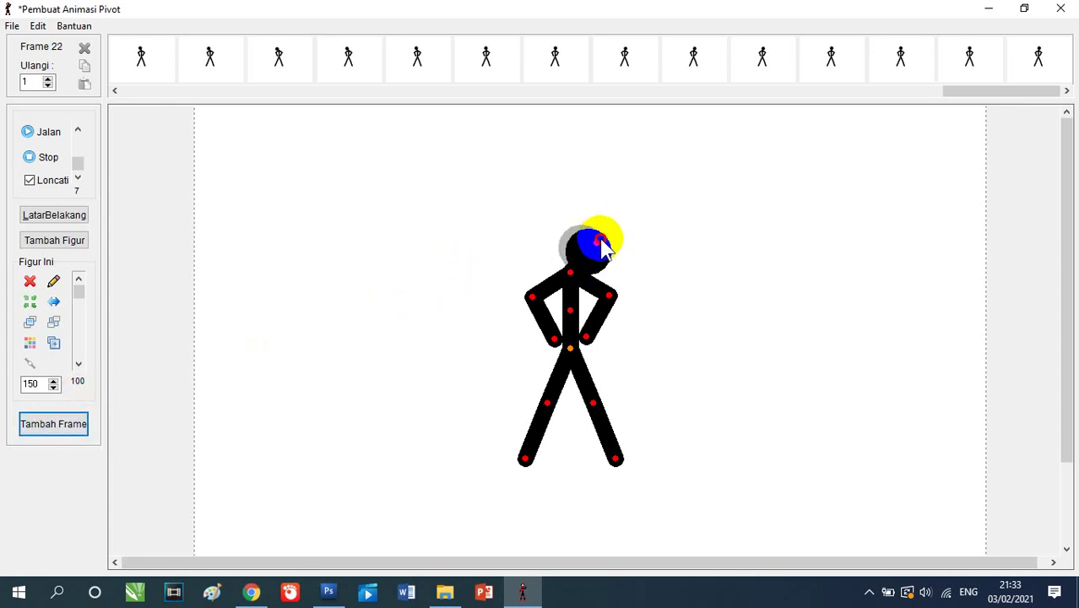
left_click(72, 424)
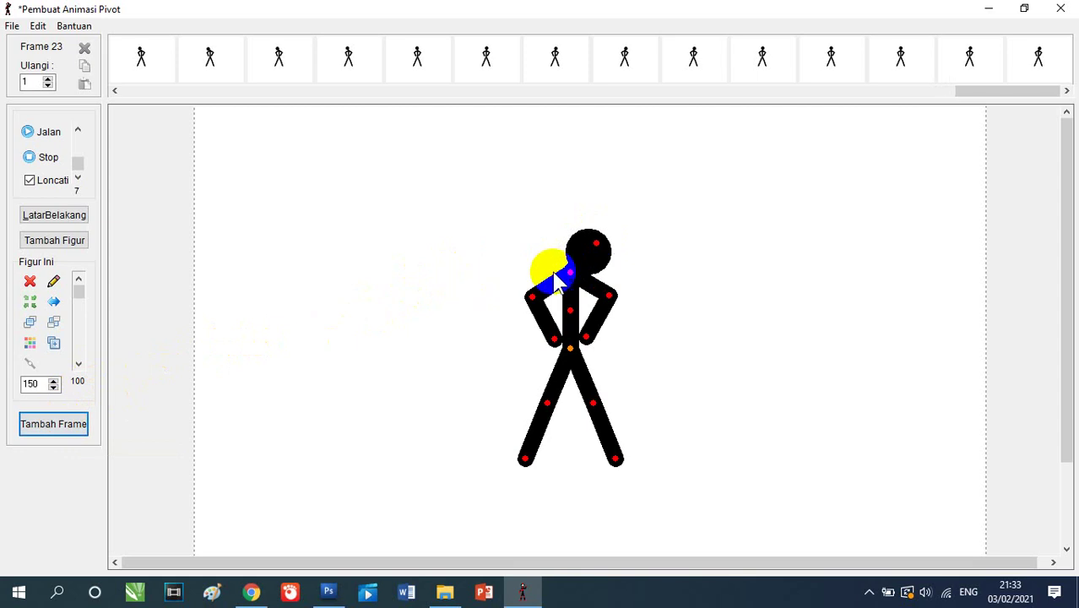
left_click_drag(603, 245, 600, 242)
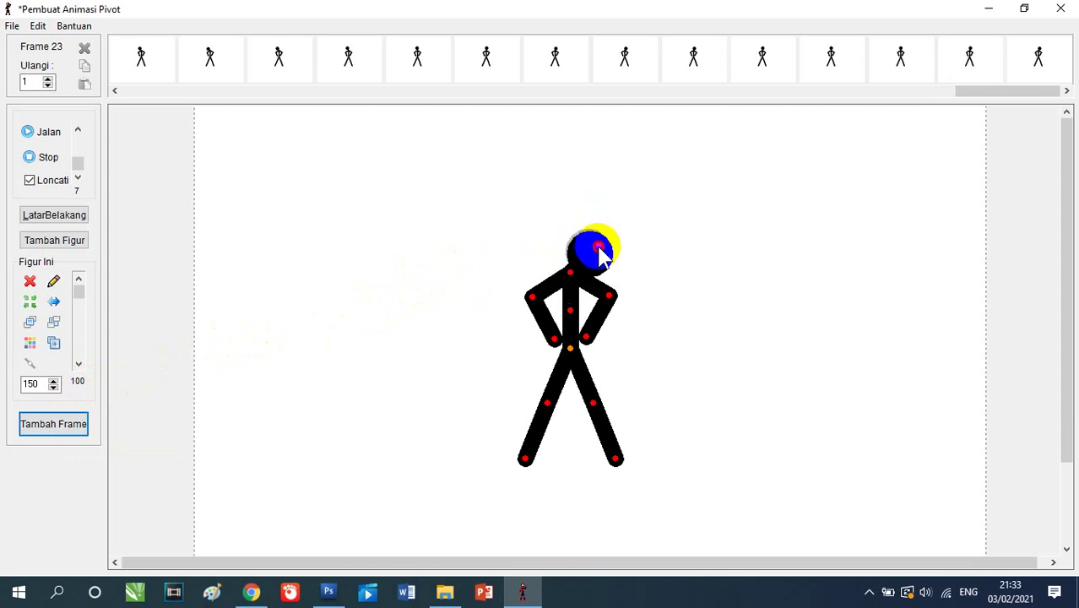
left_click(43, 426)
- Bring the head back from the second right tilt to upright in small increments, adding frames 24 to 26
left_click_drag(558, 265, 596, 243)
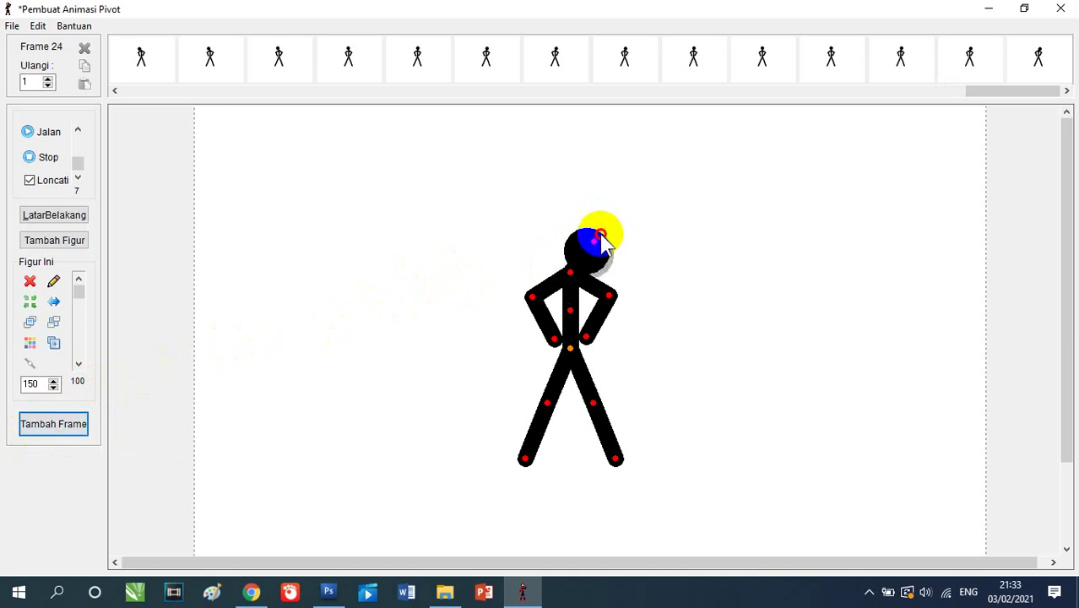
left_click(50, 425)
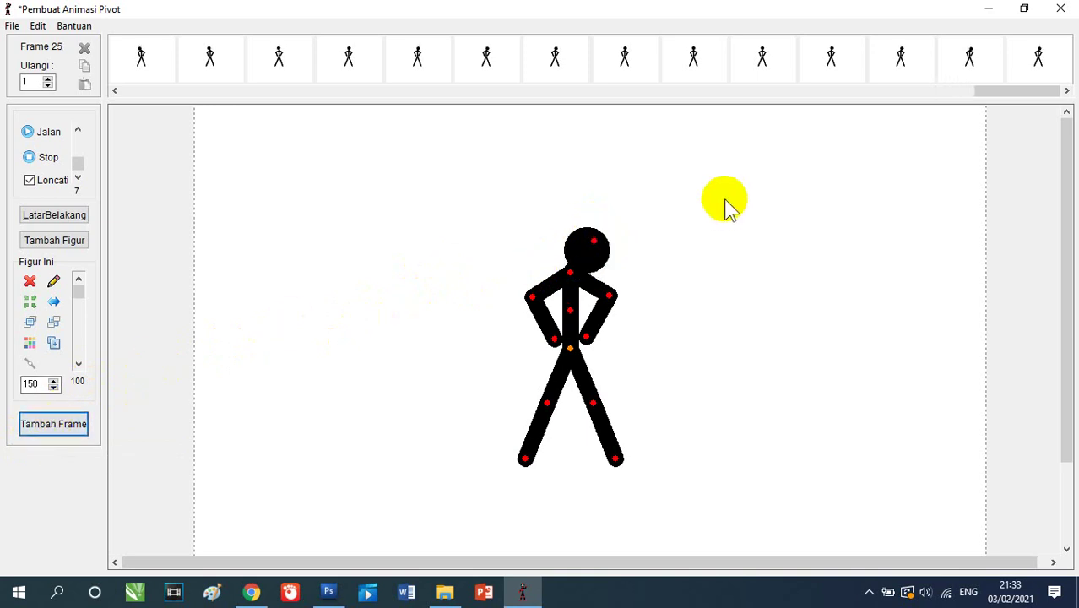
left_click_drag(593, 247, 560, 243)
left_click(46, 426)
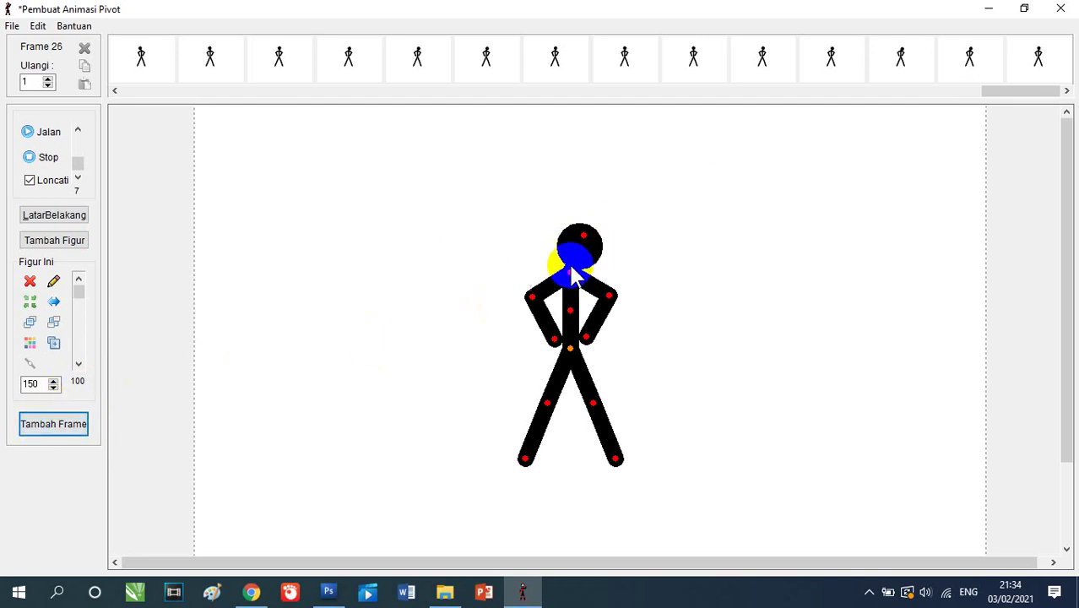
left_click_drag(583, 230, 575, 213)
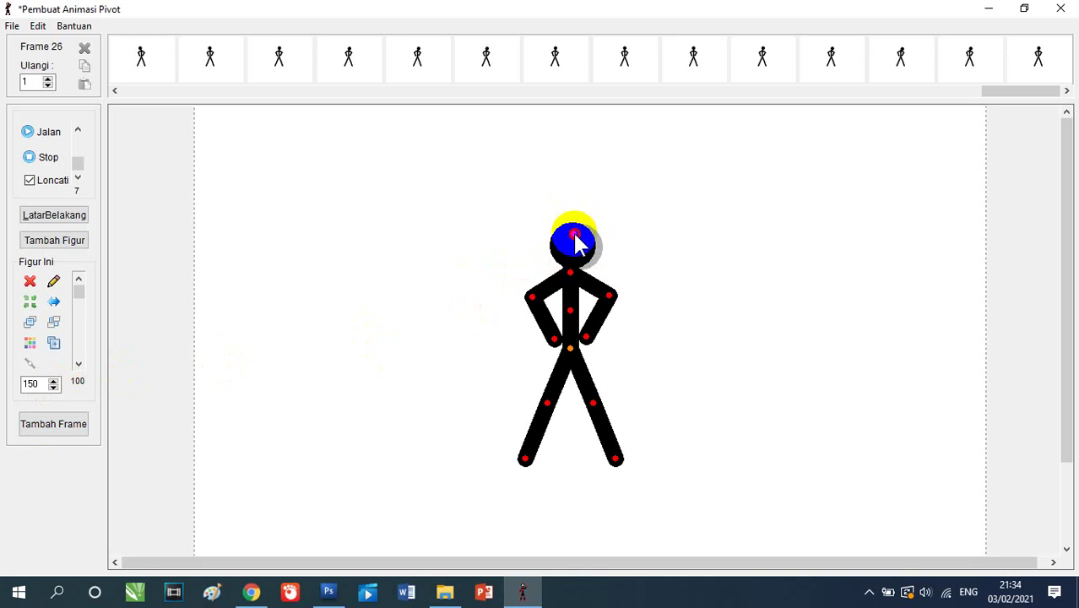
left_click(76, 426)
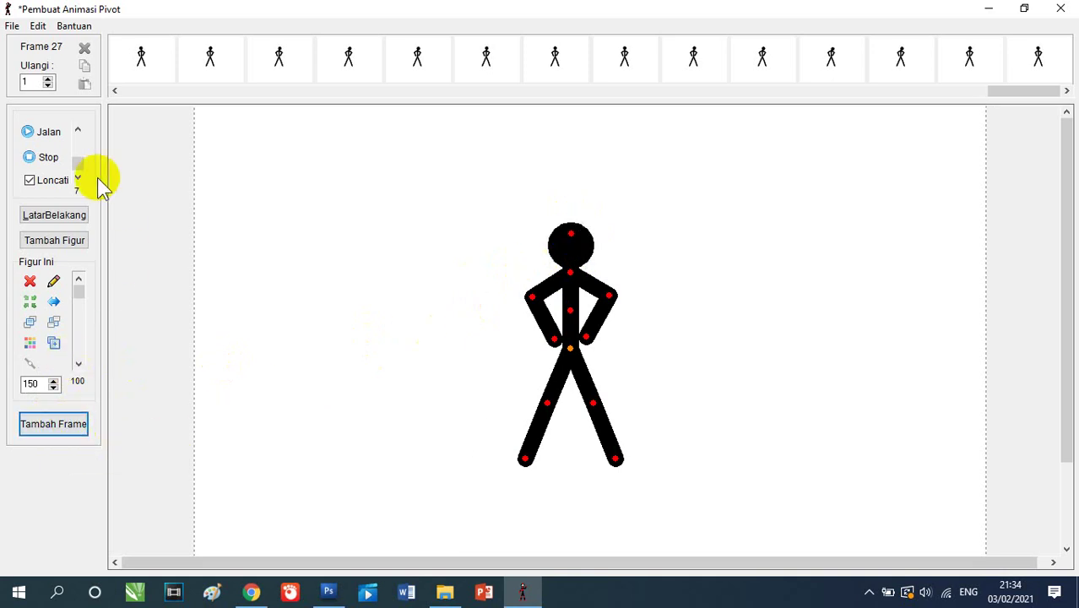
- Play the looping animation, raise the frame speed to 14, and stop playback
left_click(34, 133)
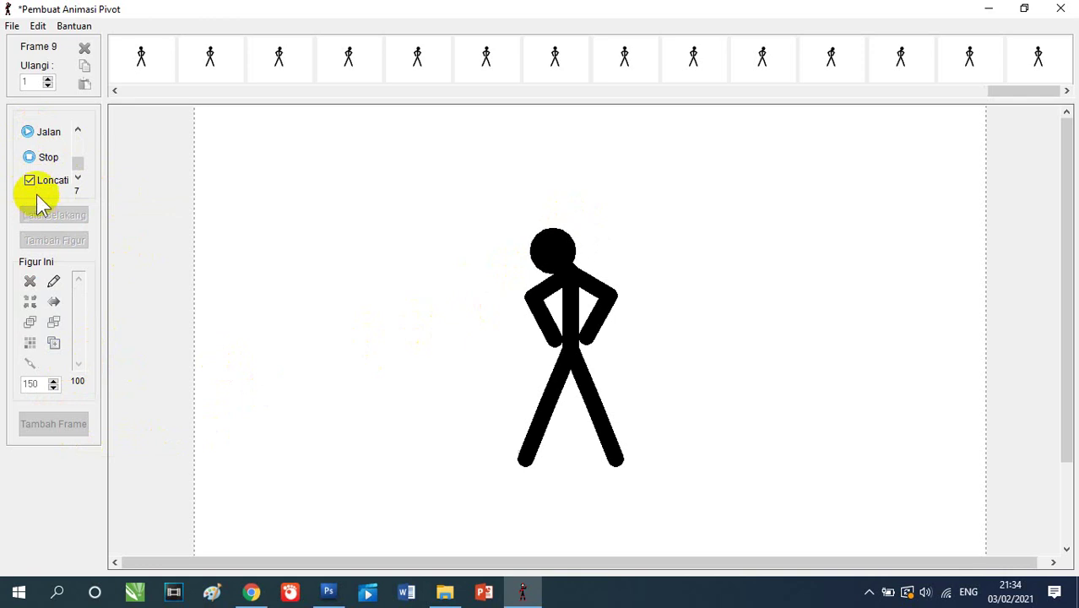
left_click(79, 161)
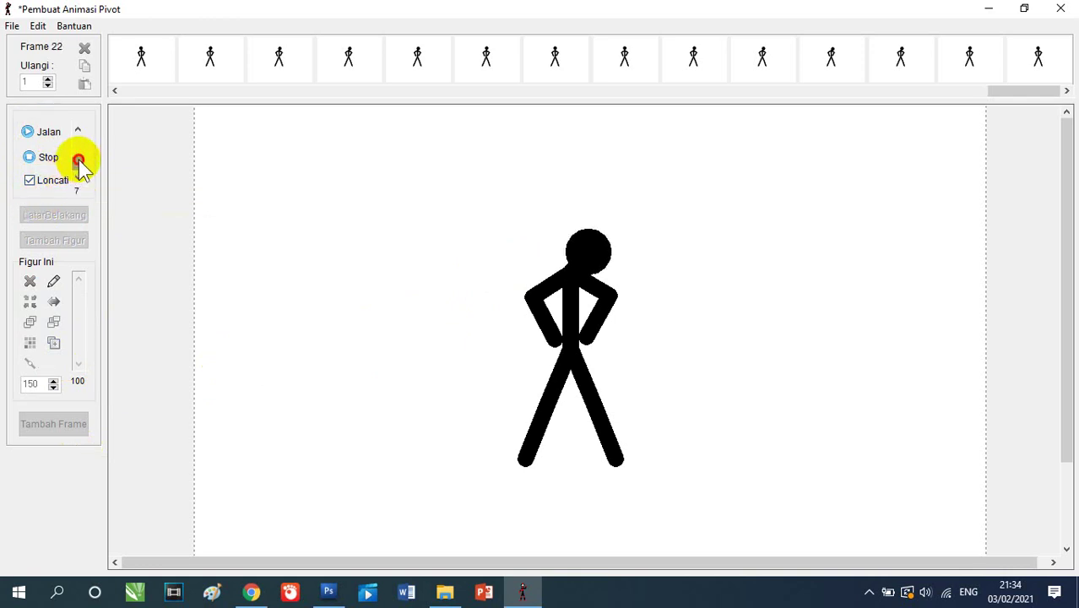
left_click_drag(78, 160, 78, 156)
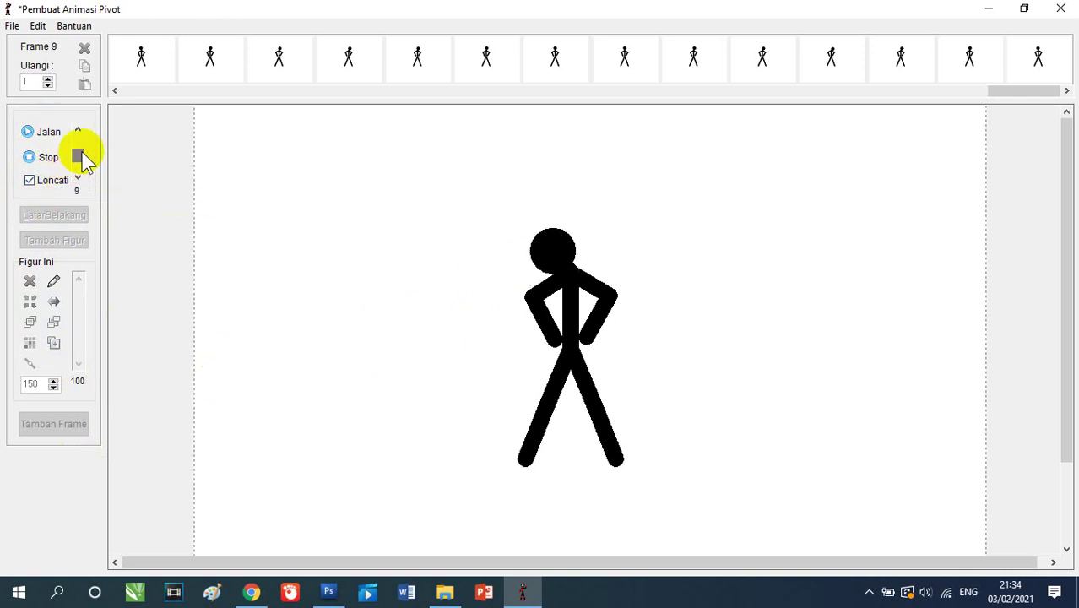
left_click_drag(79, 158, 78, 150)
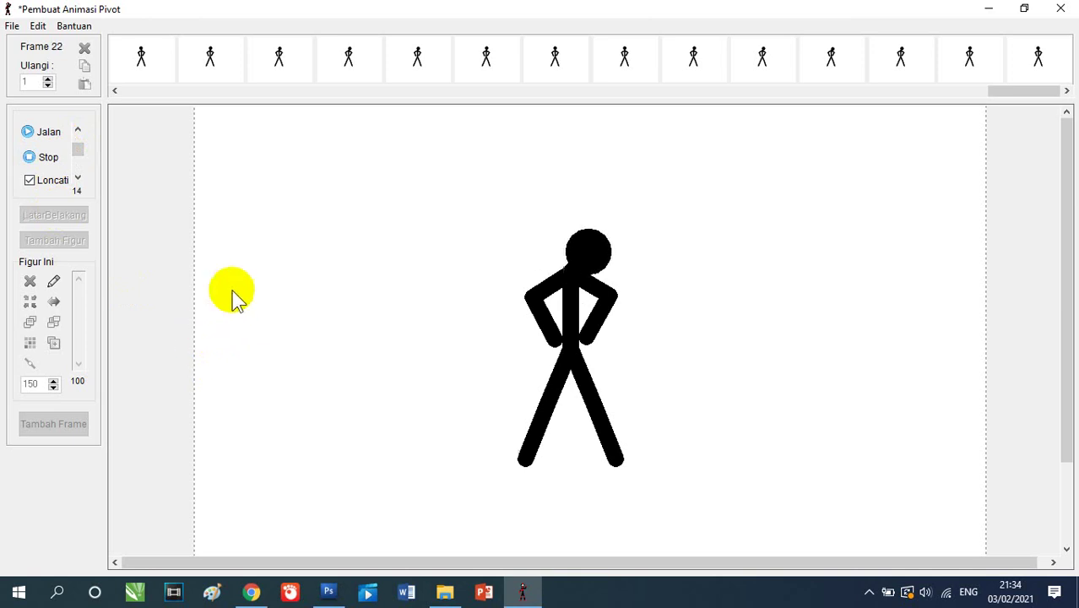
left_click(28, 158)
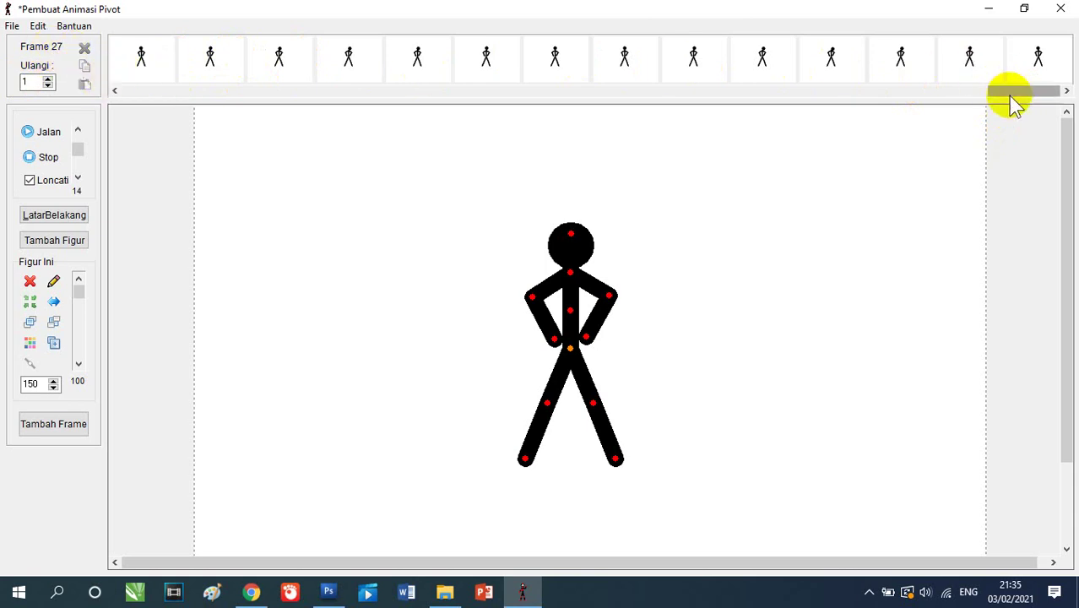
- Return to the start of the timeline, check frame 1, and select frame 2 for editing
left_click_drag(1025, 93, 150, 79)
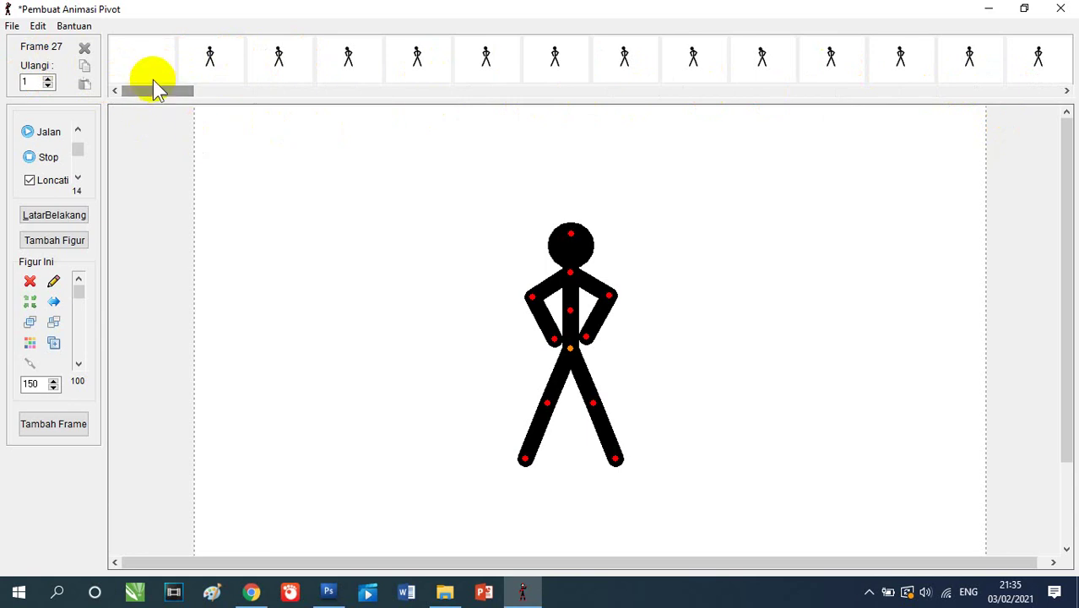
left_click(210, 51)
left_click(152, 69)
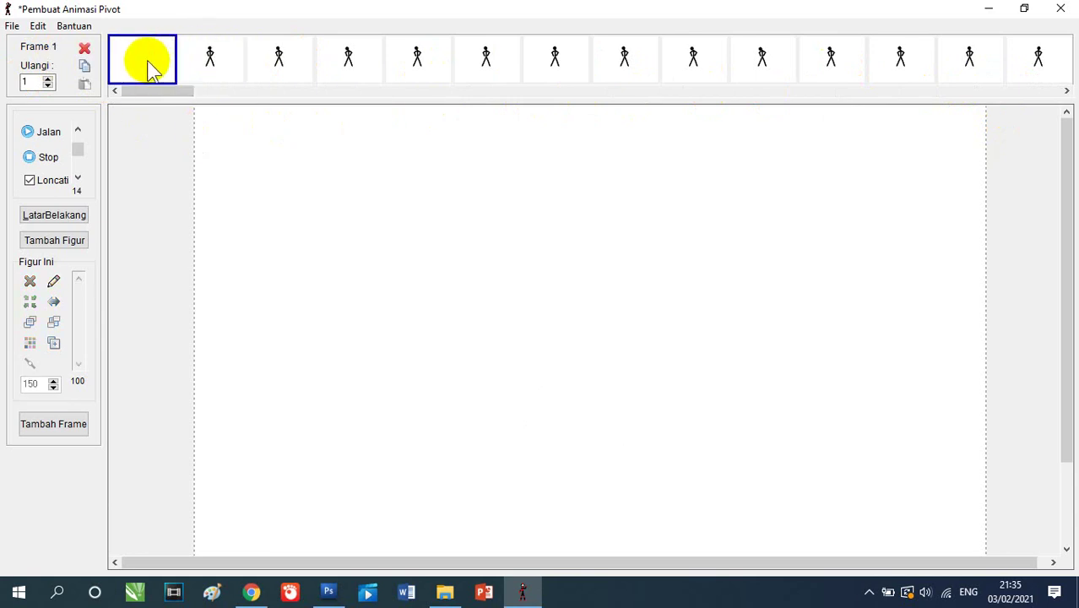
left_click(213, 52)
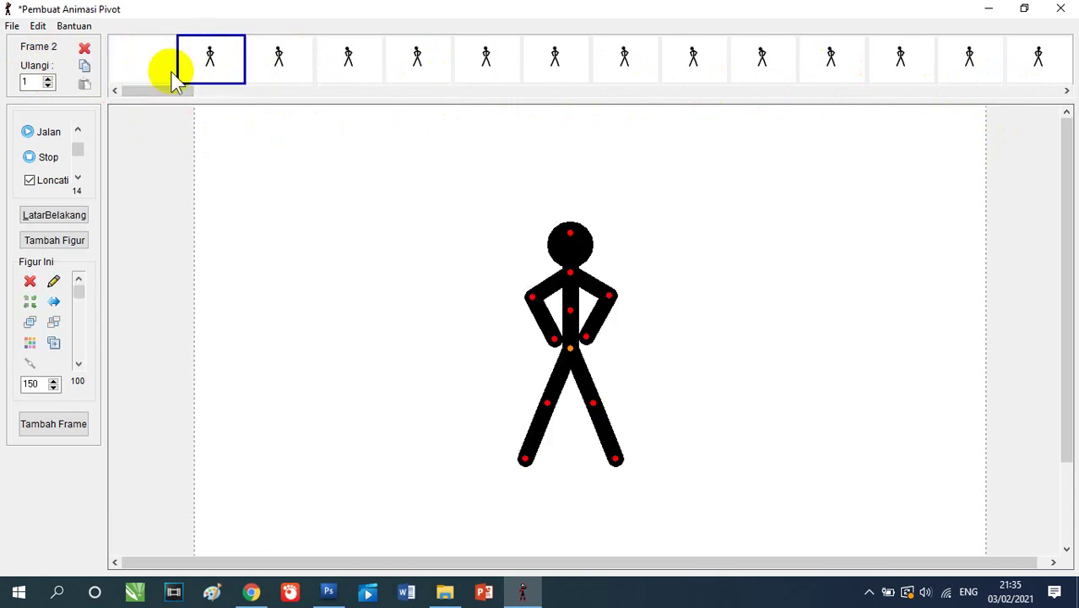
- Load the green image "1" from the Pictures folder as the background of frame 2
left_click(12, 26)
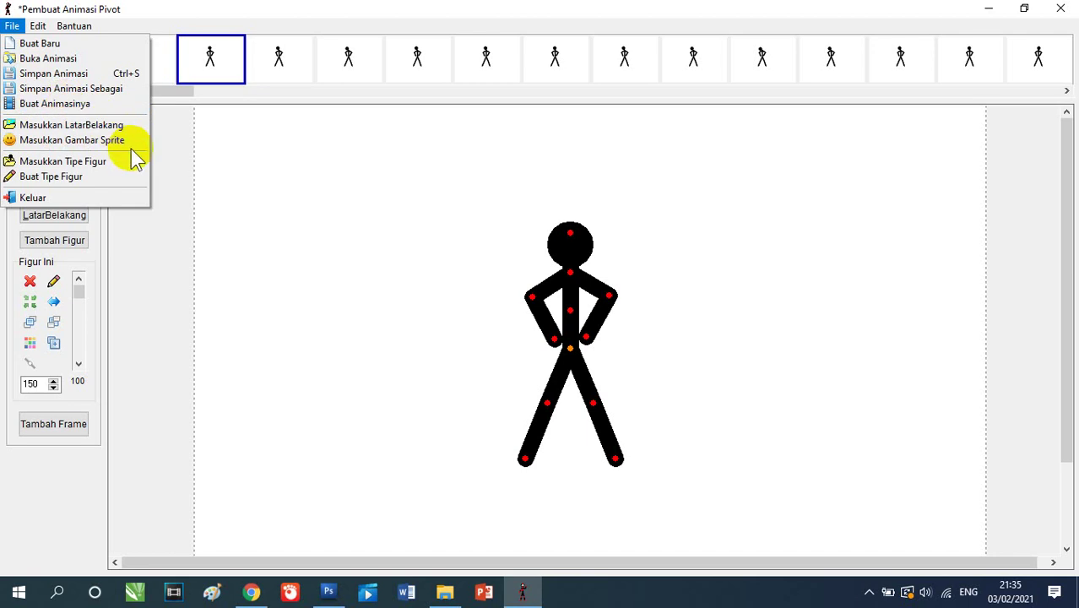
left_click(89, 127)
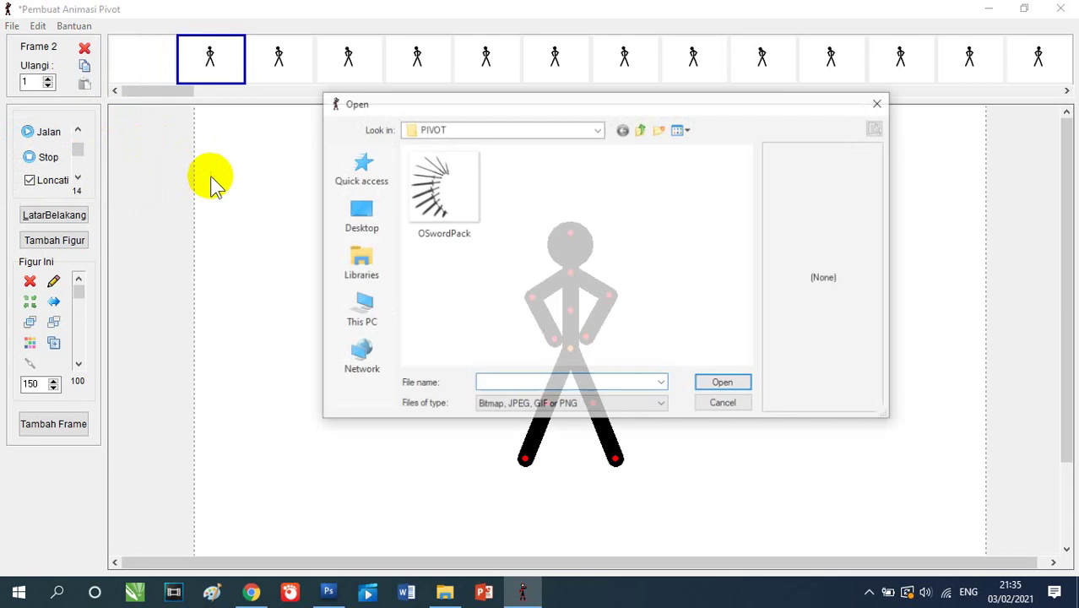
left_click(363, 268)
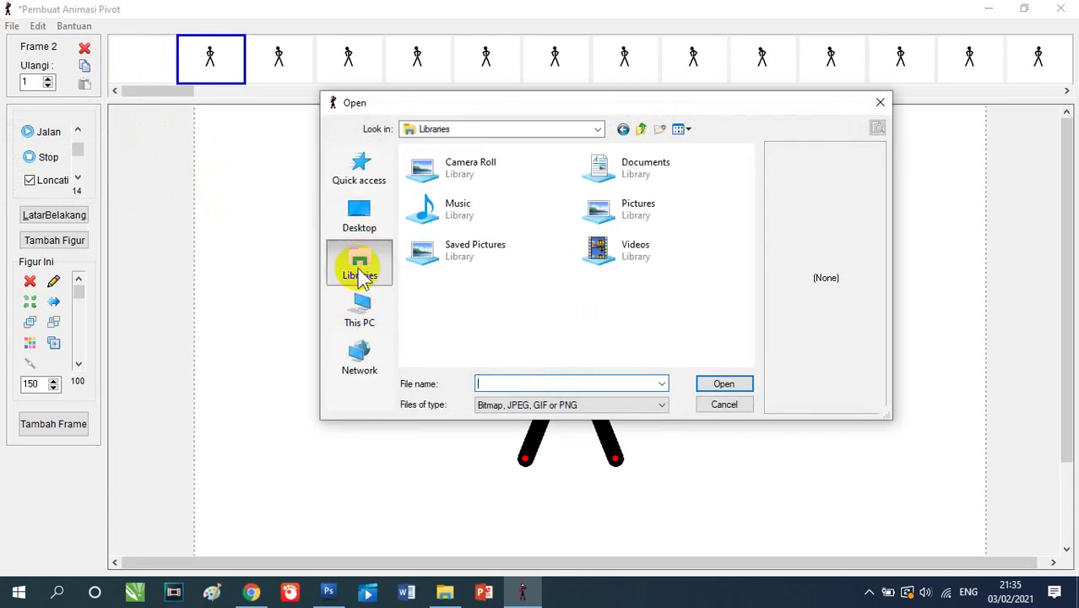
left_click(365, 321)
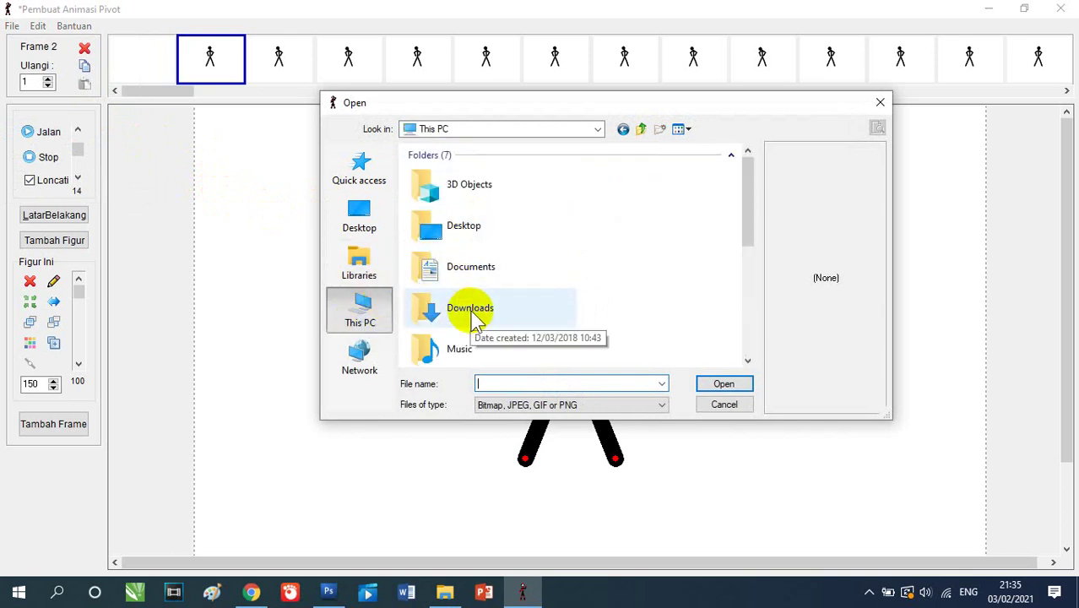
scroll(470, 309, "down", 3)
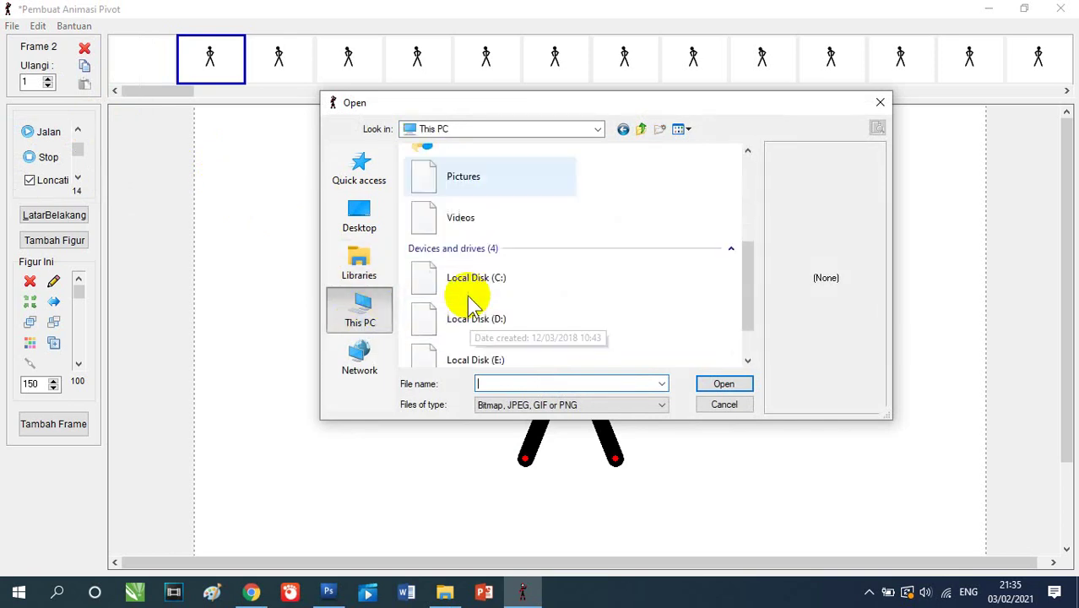
left_click(464, 187)
double_click(463, 184)
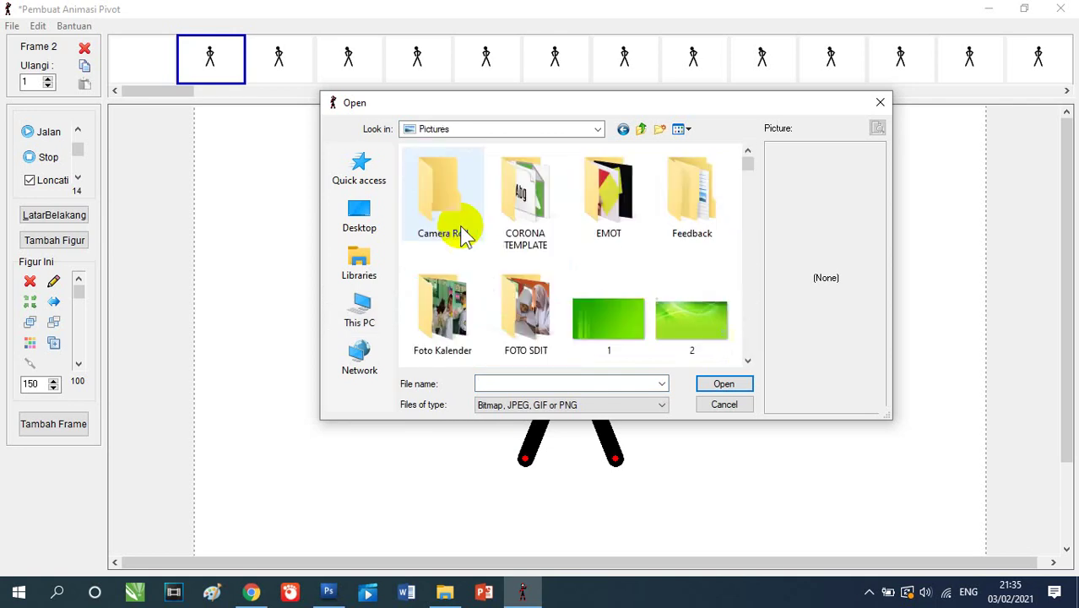
scroll(591, 254, "down", 2)
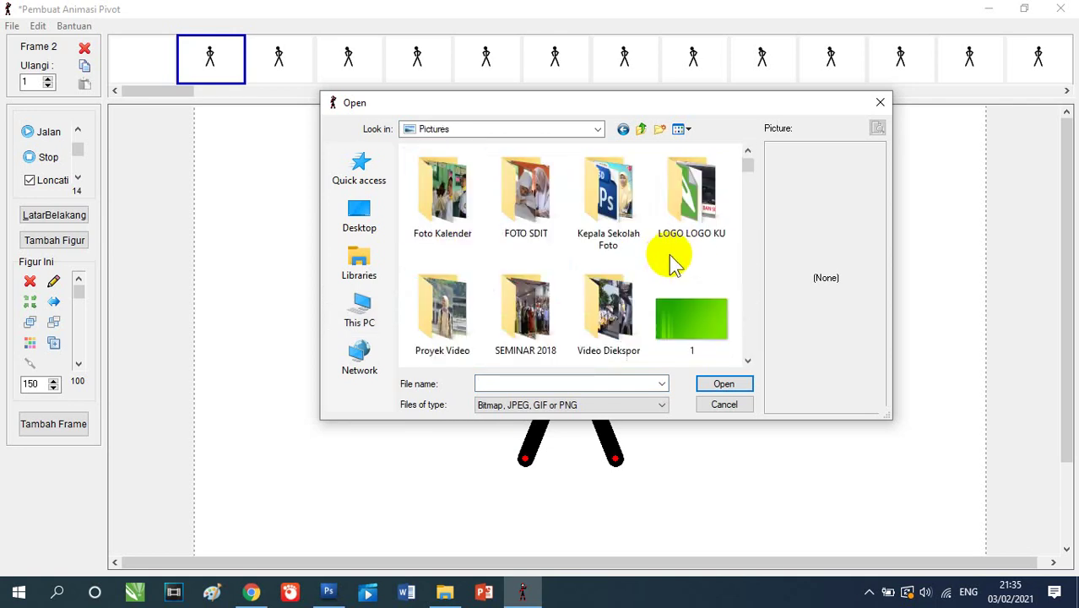
left_click(694, 318)
left_click(723, 385)
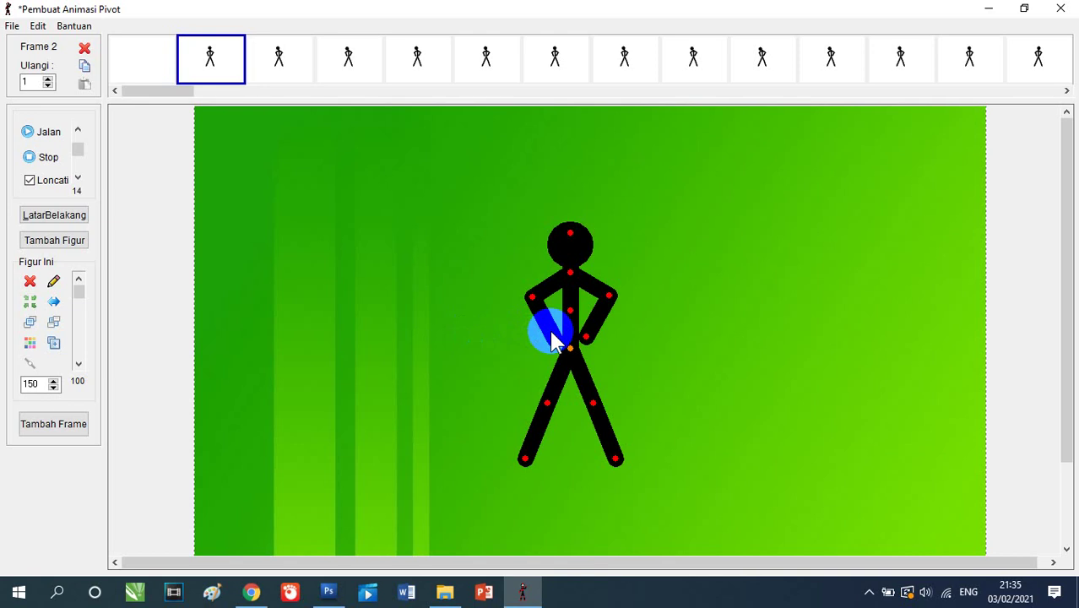
mouse_move(549, 327)
left_mouse_down()
mouse_move(578, 313)
mouse_move(555, 338)
left_mouse_up()
- Step through frames 3 to 9 to check their backgrounds, and return to frame 2 for comparison
left_click(270, 66)
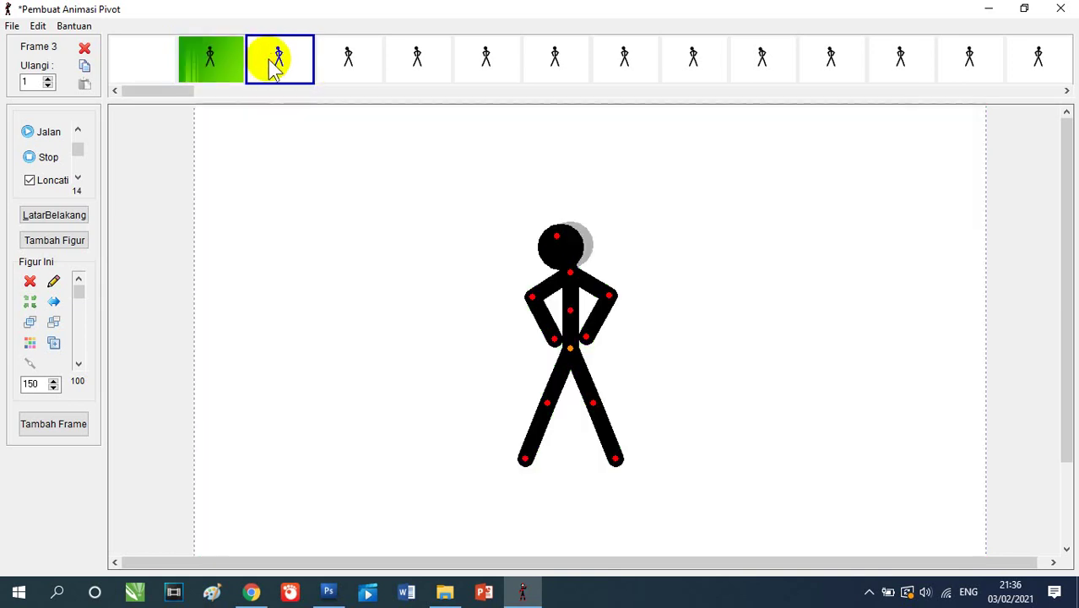
left_click(359, 78)
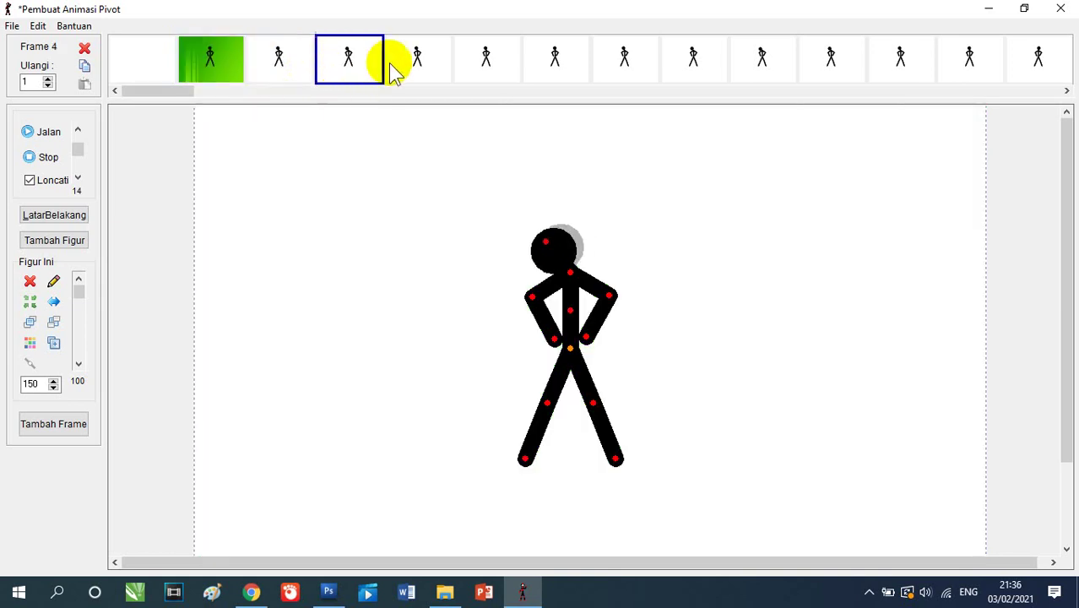
left_click(415, 70)
left_click(505, 76)
left_click(557, 71)
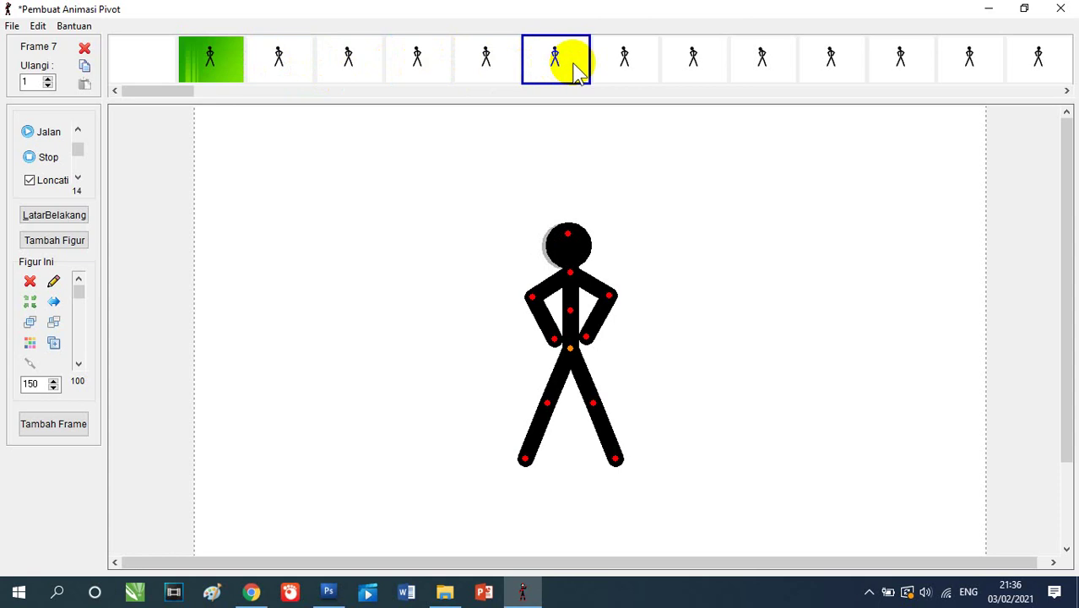
left_click(633, 69)
left_click(693, 72)
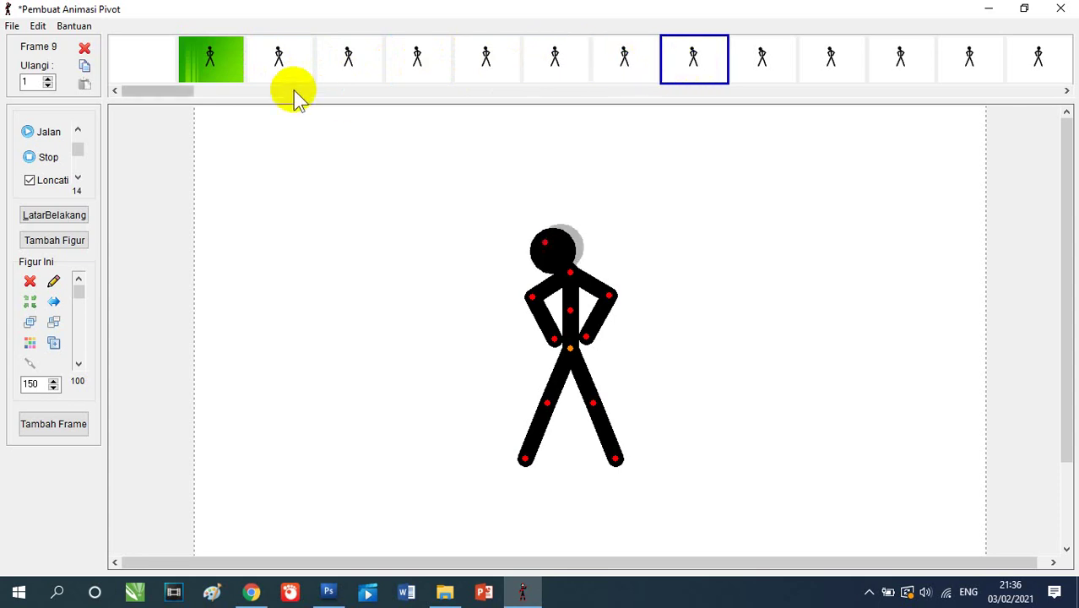
left_click(272, 61)
left_click(211, 61)
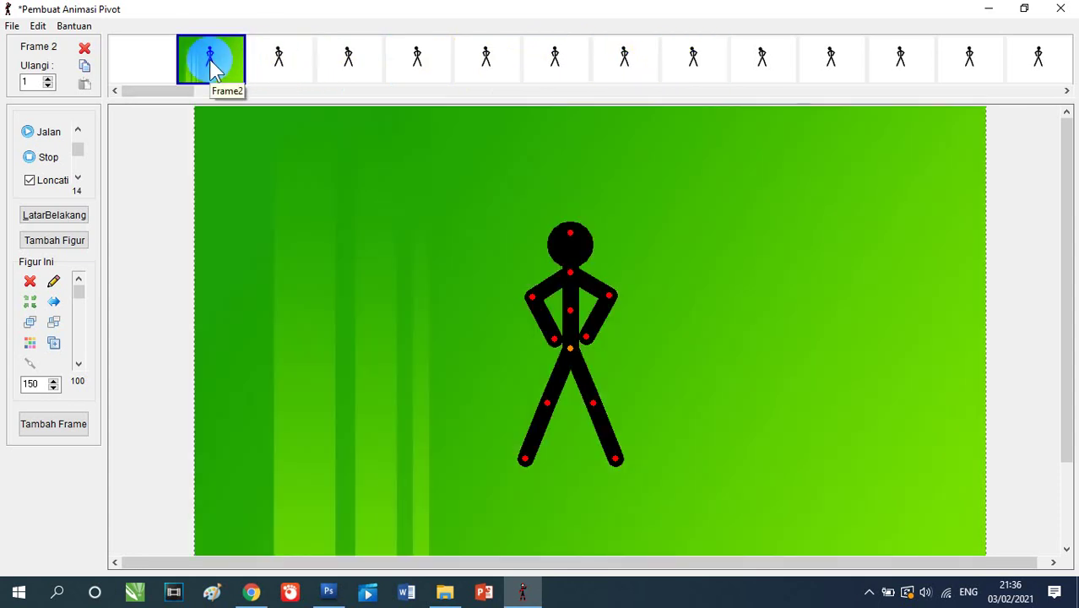
left_click(456, 328)
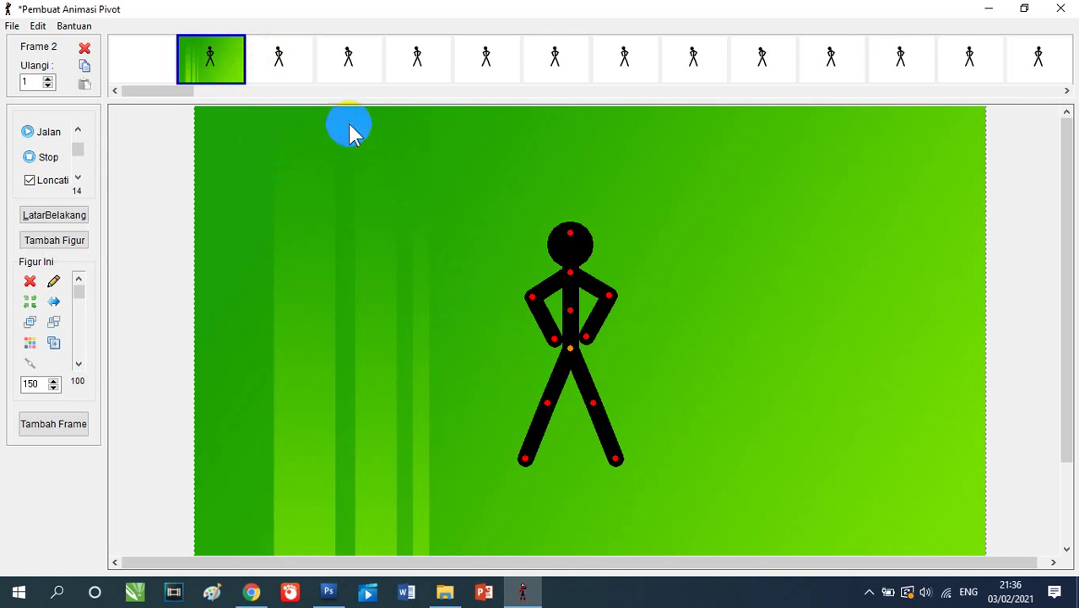
- Go through frames 3 to 10 one by one again to see which frames have a background
left_click(287, 71)
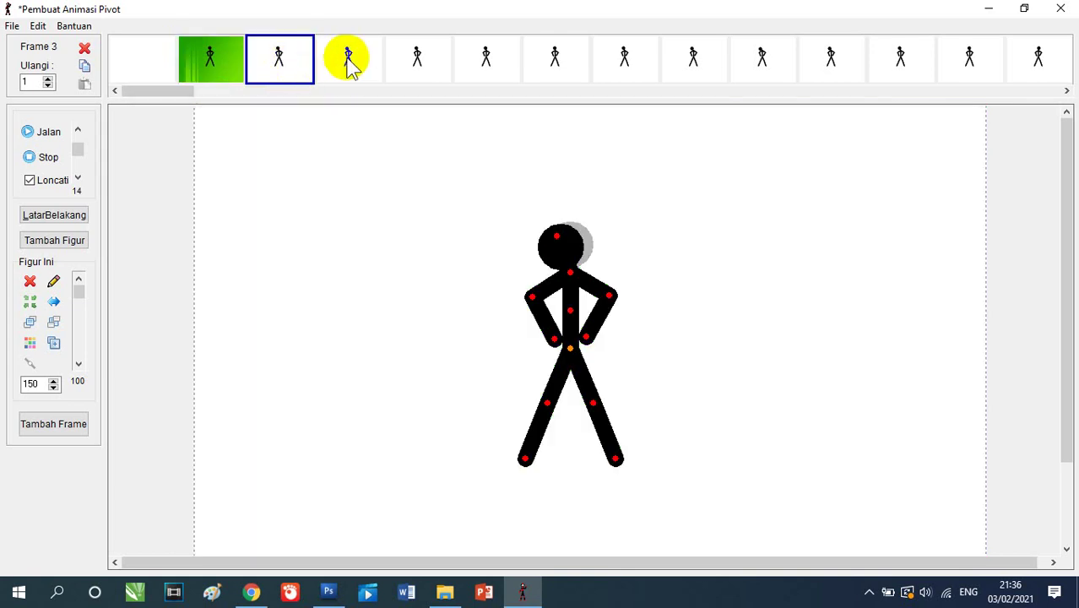
left_click(348, 66)
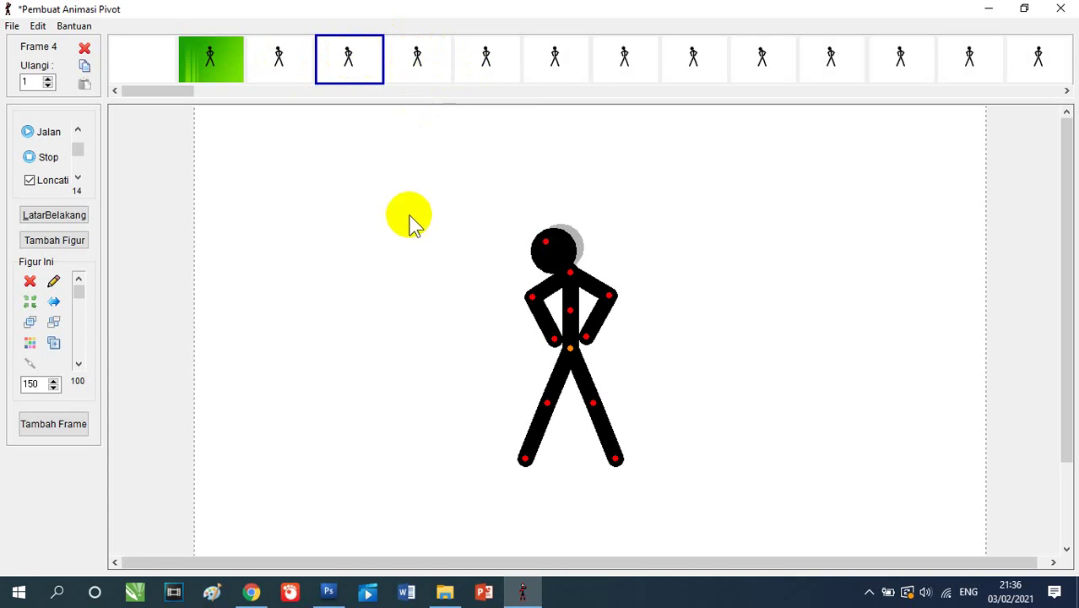
left_click(437, 69)
left_click(503, 66)
left_click(559, 68)
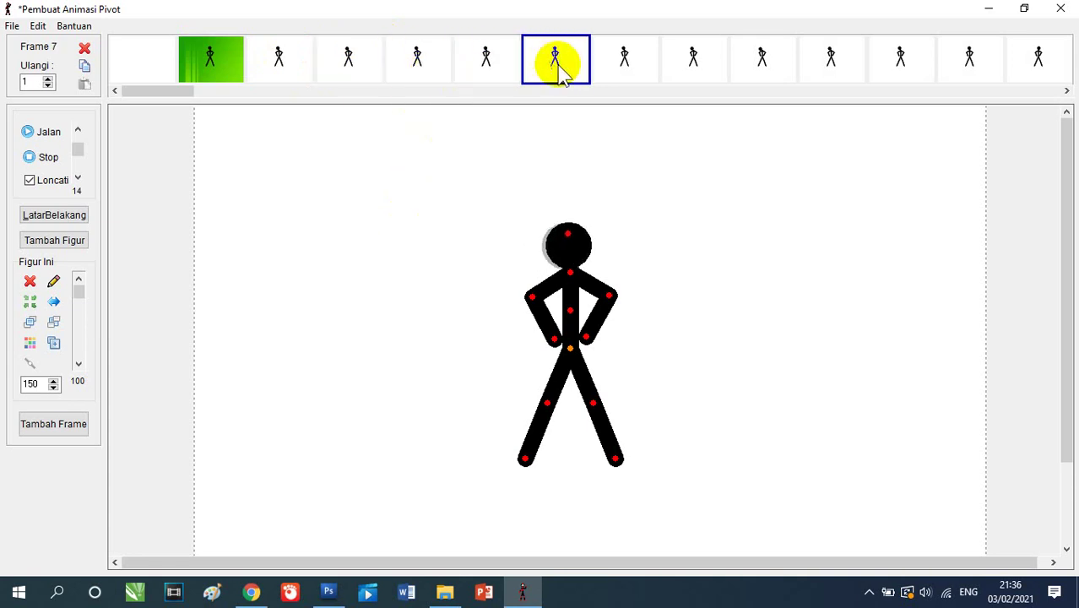
left_click(623, 71)
left_click(686, 67)
left_click(765, 73)
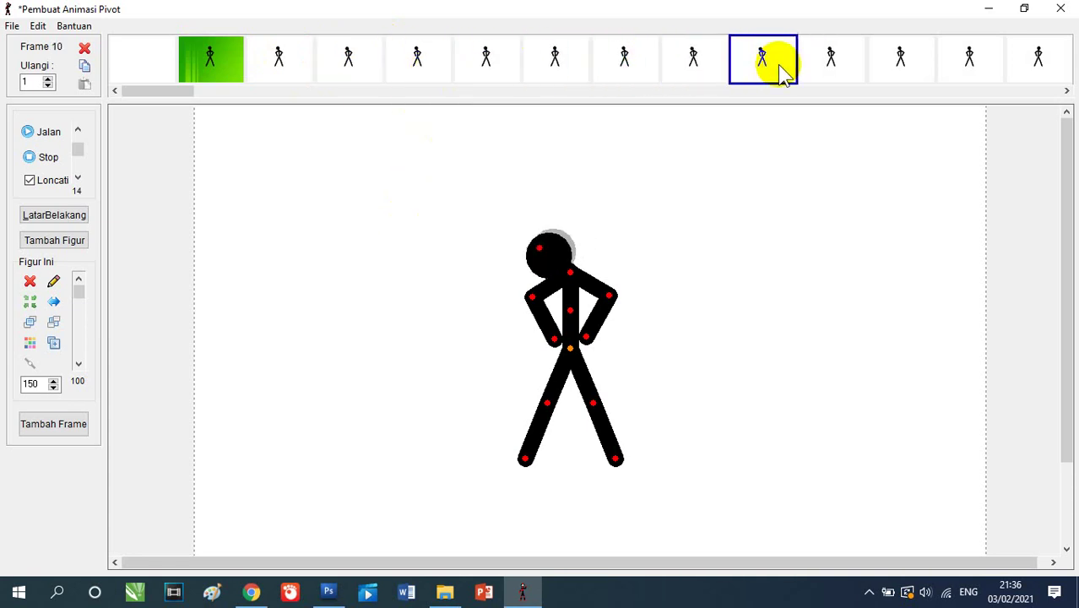